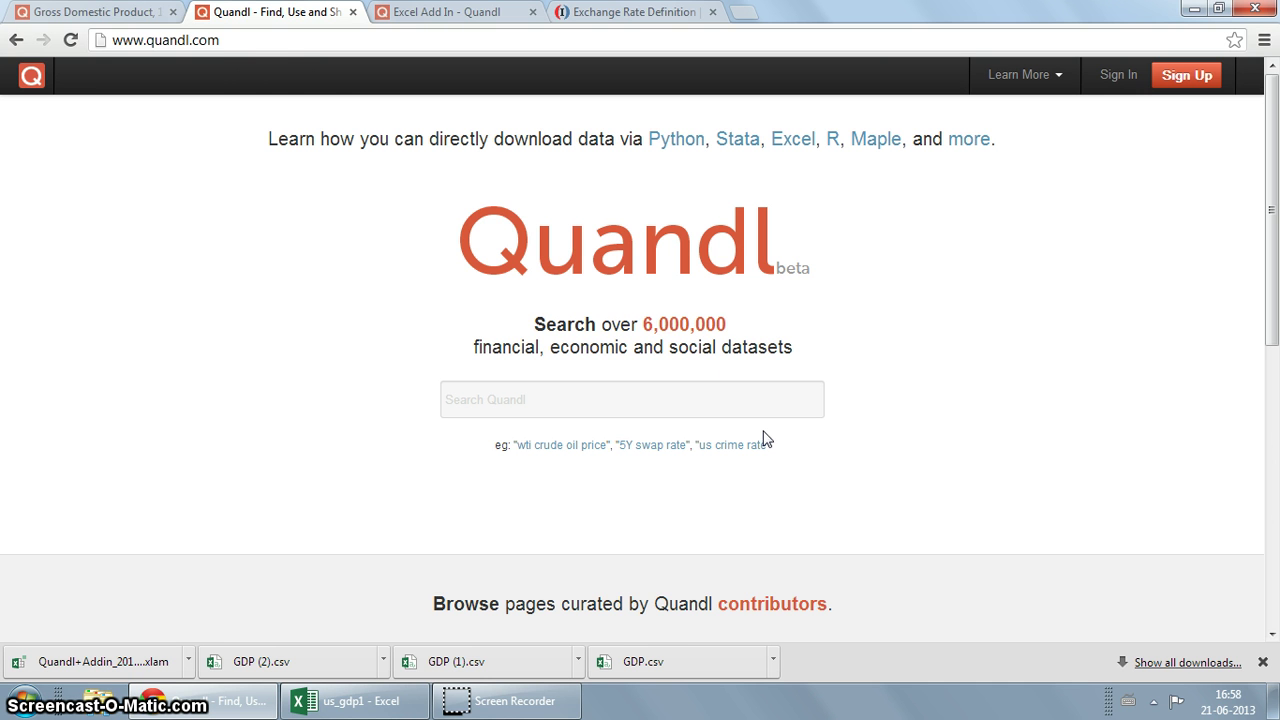
Browse the Quandl home page, briefly opening the Commodities page before going back.
drag(232, 39, 142, 40)
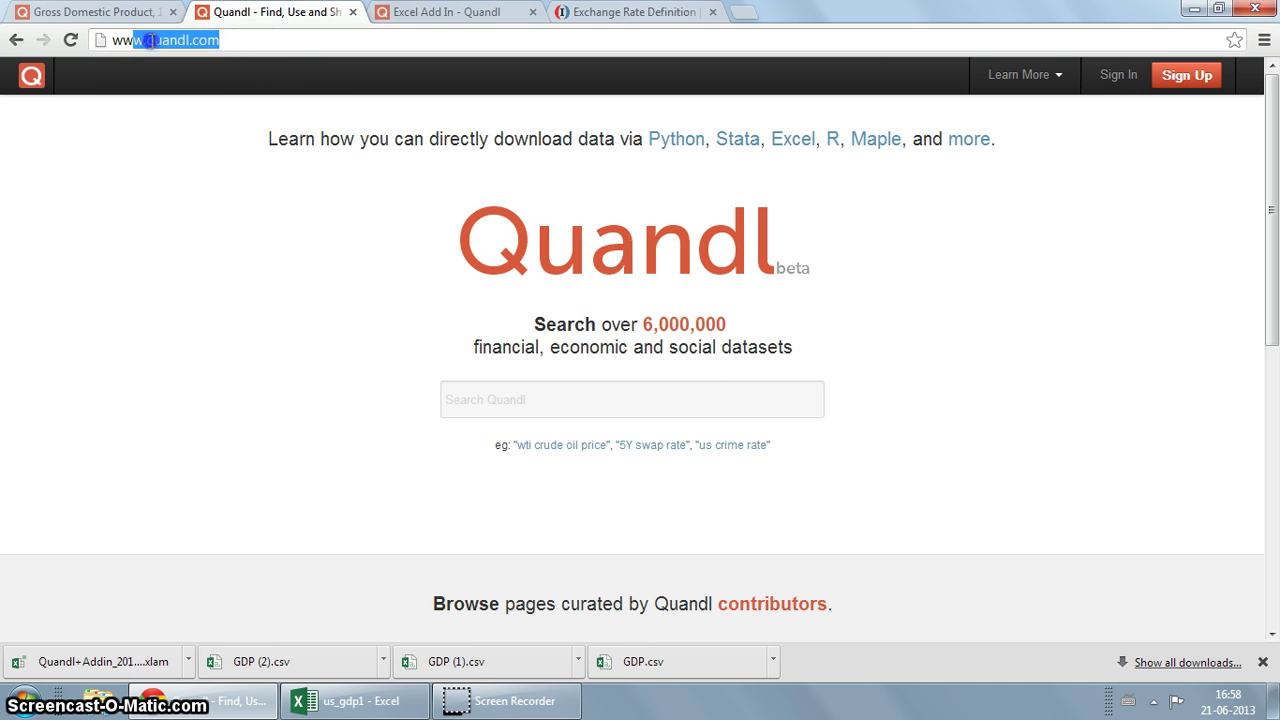
click(360, 300)
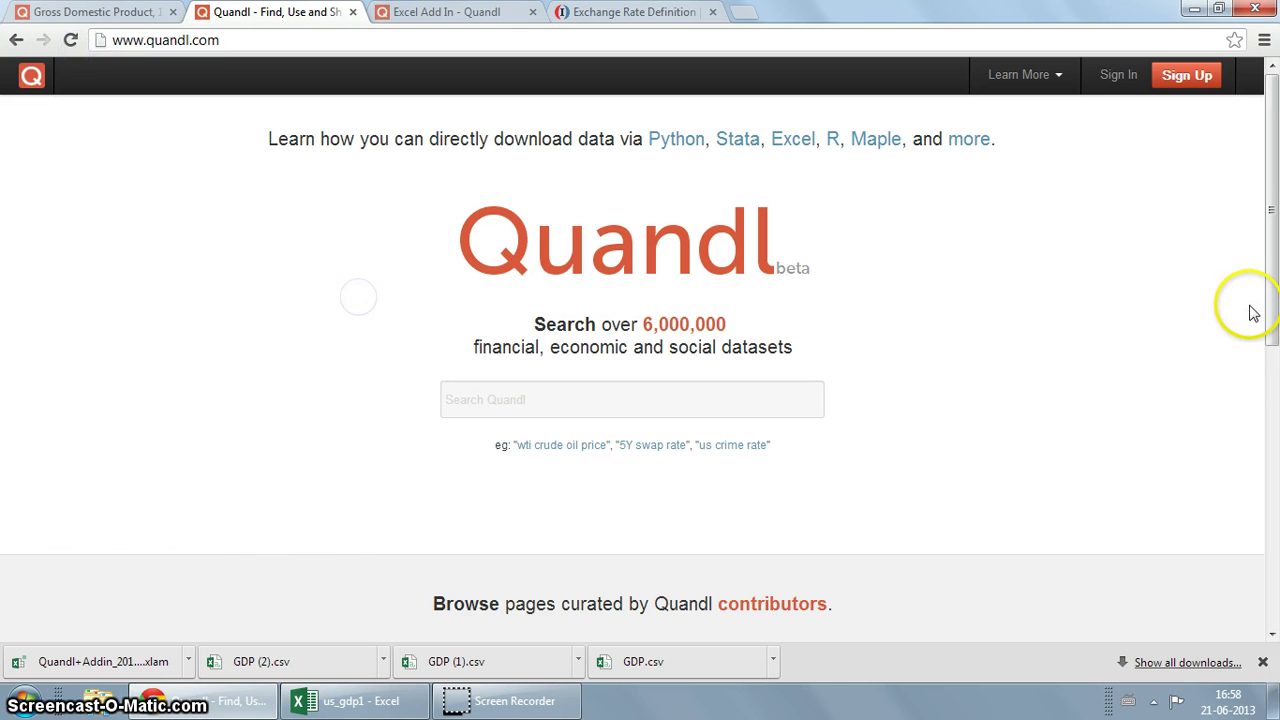
mouse_move(1274, 286)
mouse_down()
mouse_move(1274, 460)
mouse_move(1274, 286)
mouse_up()
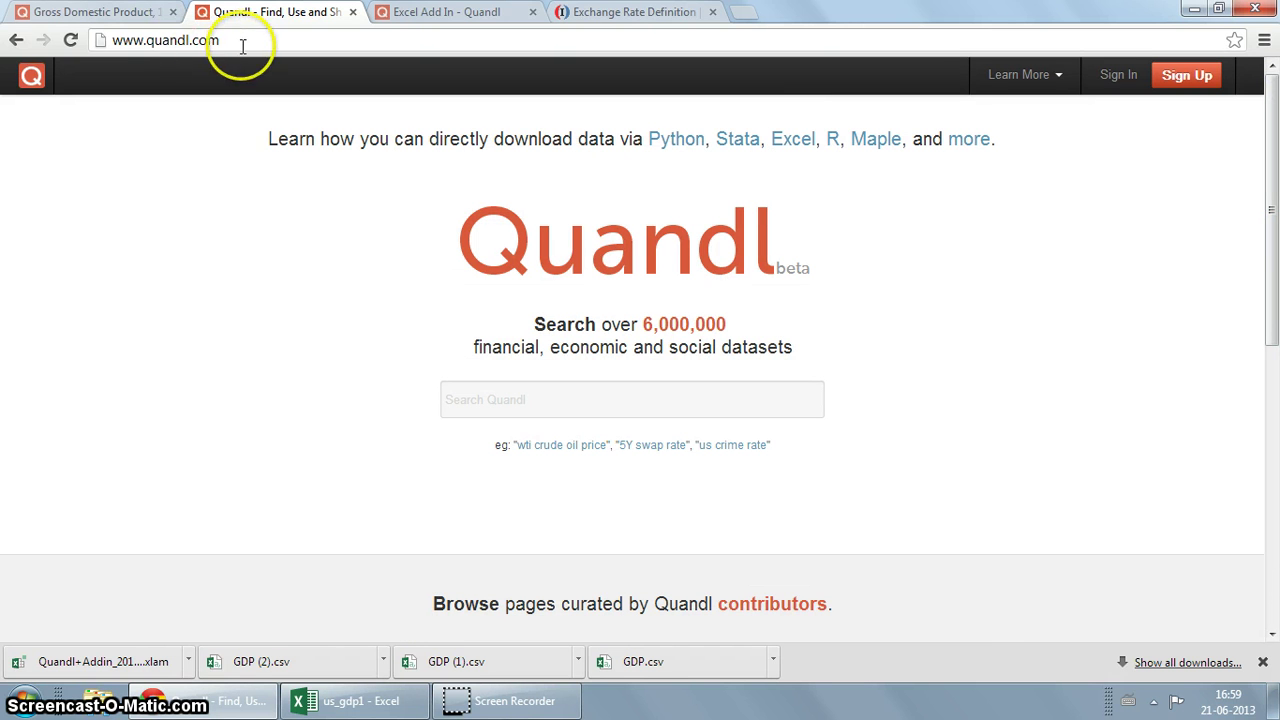
click(160, 40)
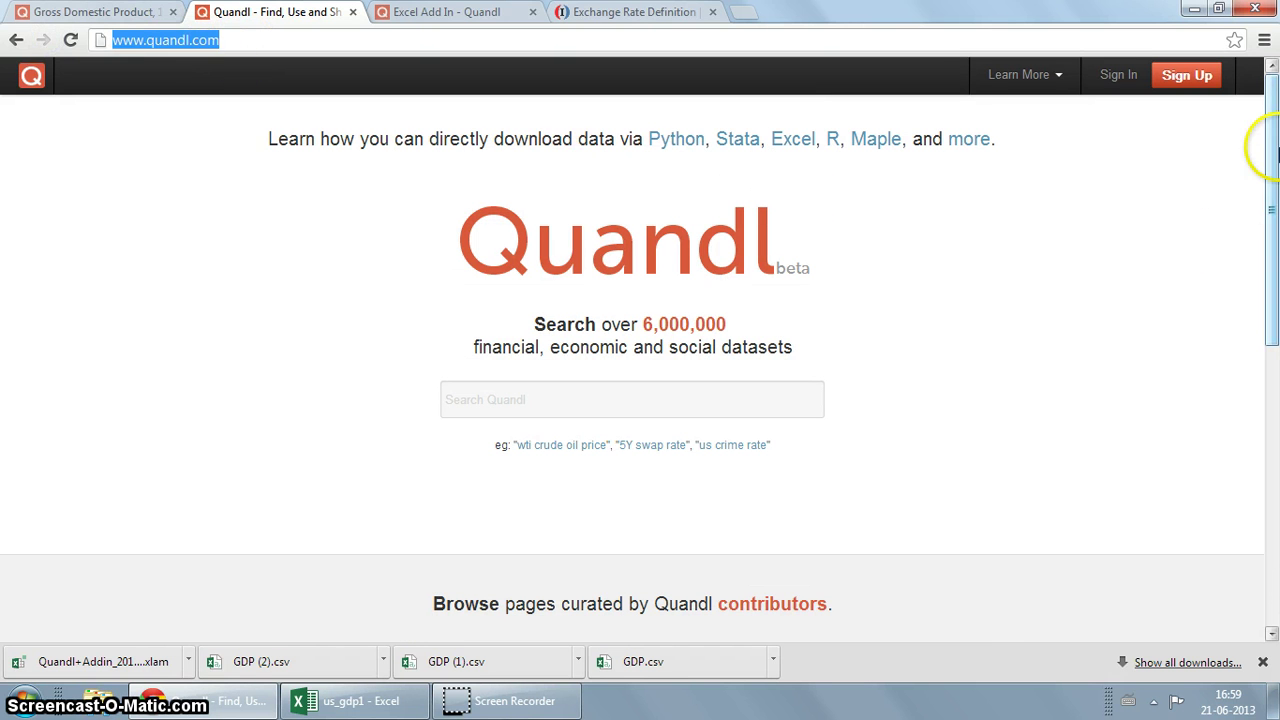
drag(1274, 150, 1275, 198)
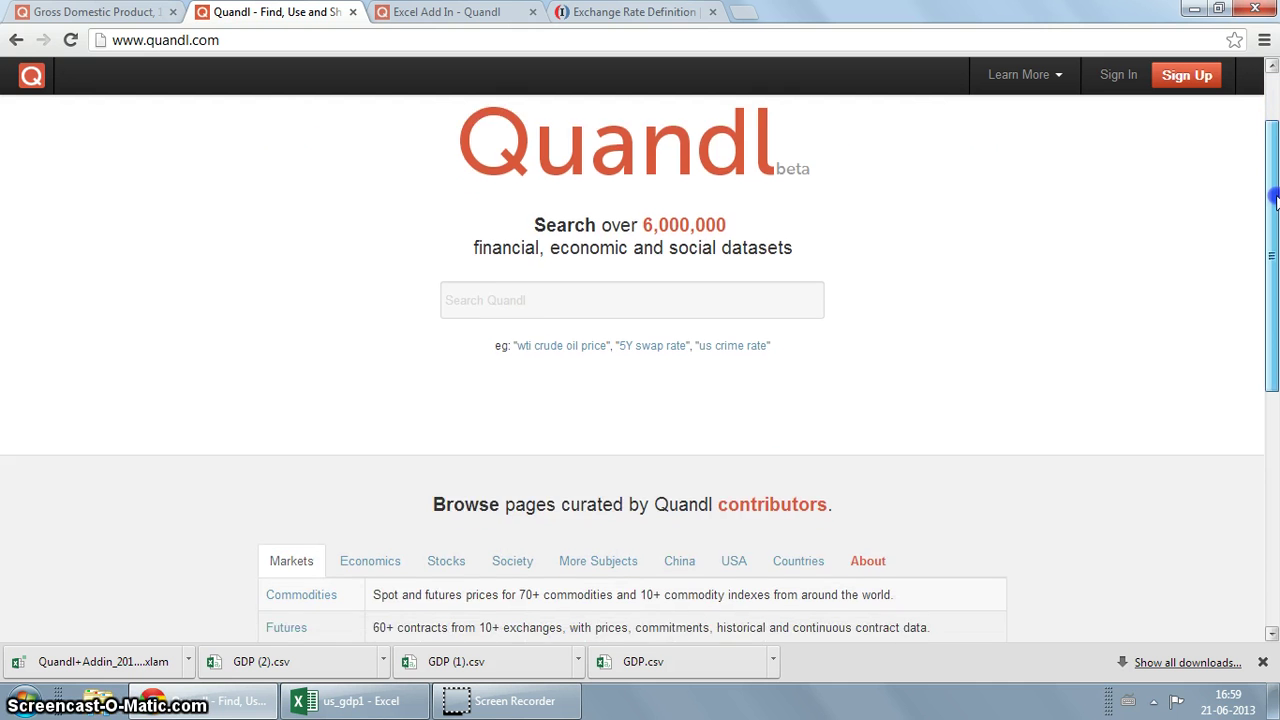
scroll(1260, 194, up, 1)
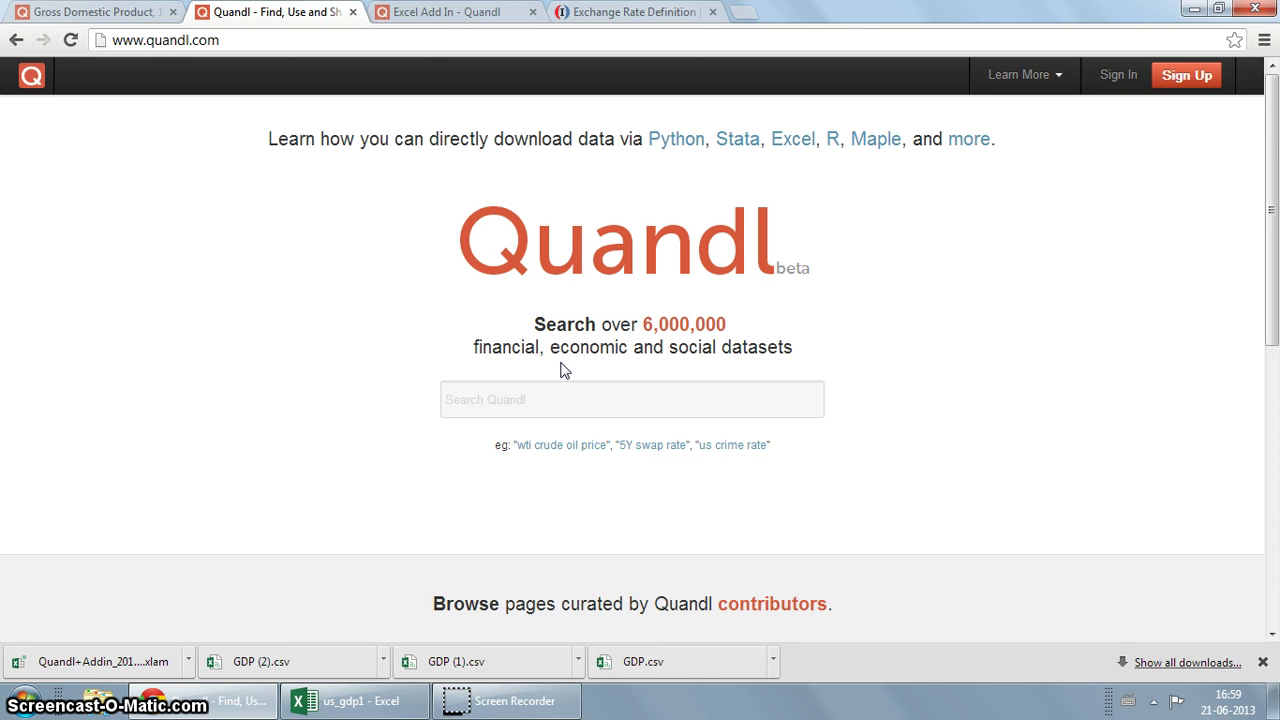
drag(1271, 251, 1260, 471)
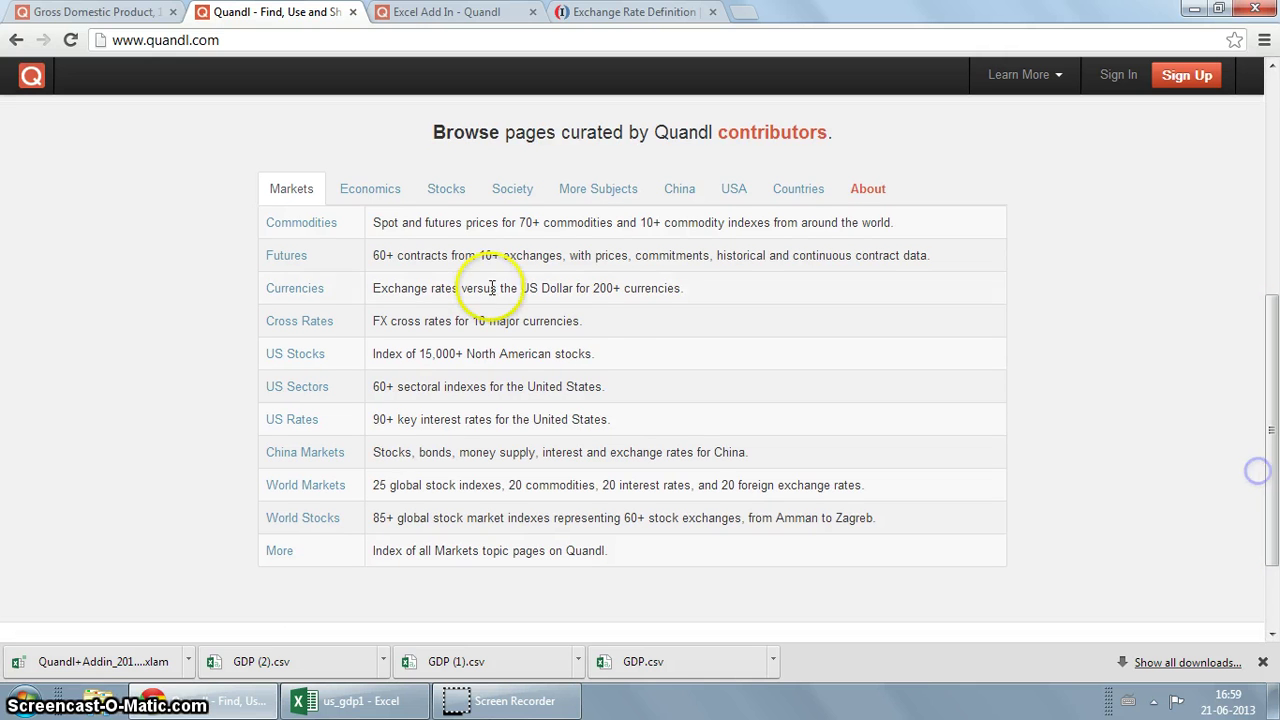
click(305, 223)
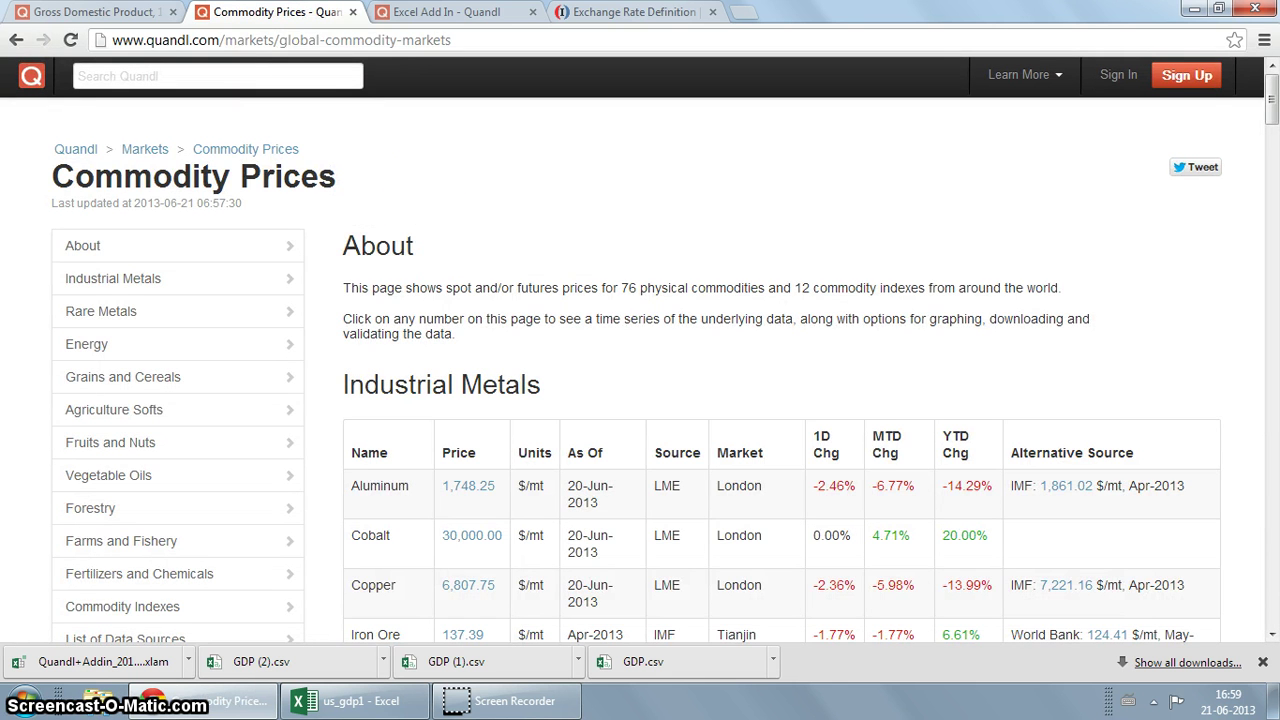
click(16, 42)
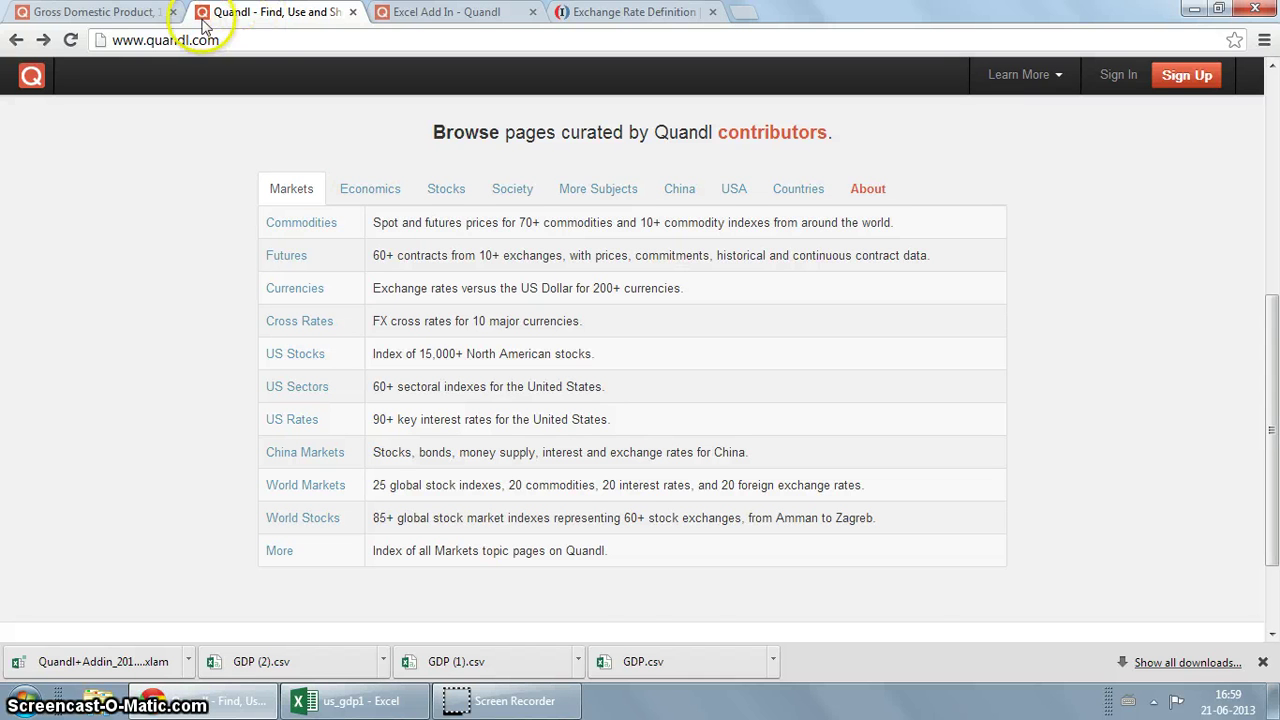
Glance at the already-open Gross Domestic Product tab, then return to the Quandl browse tab.
key(ctrl+shift+Tab)
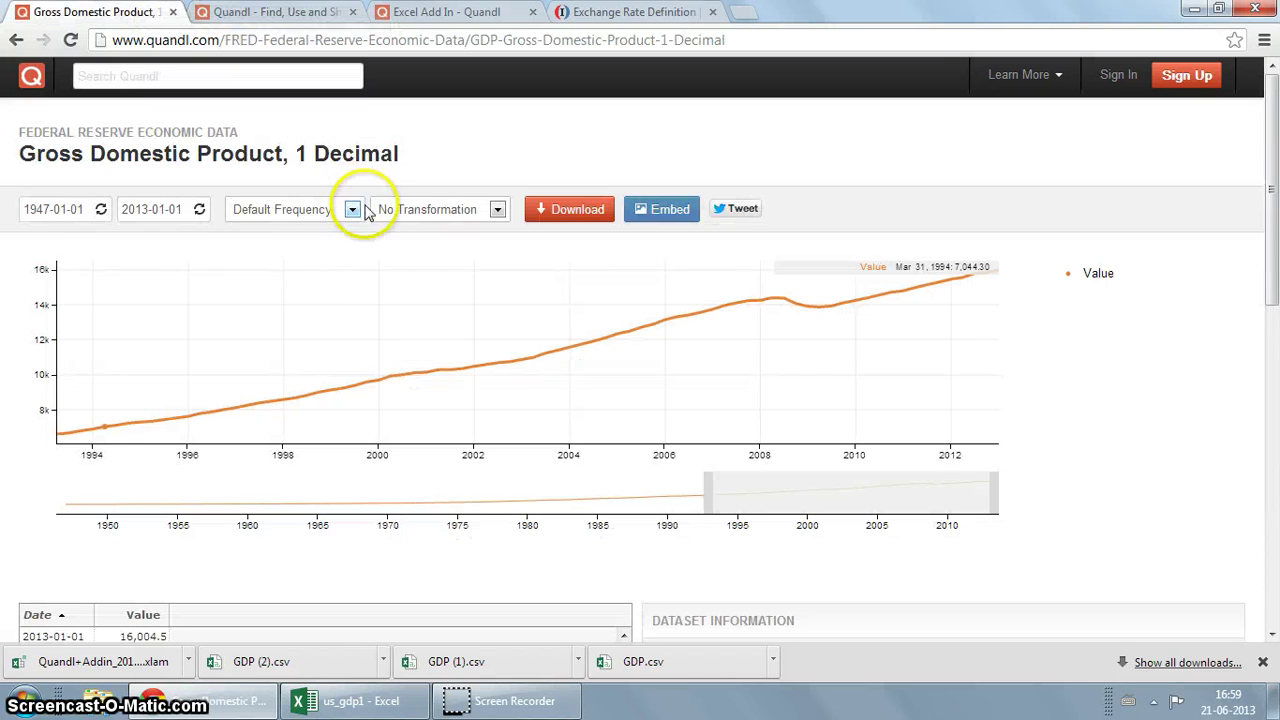
click(270, 11)
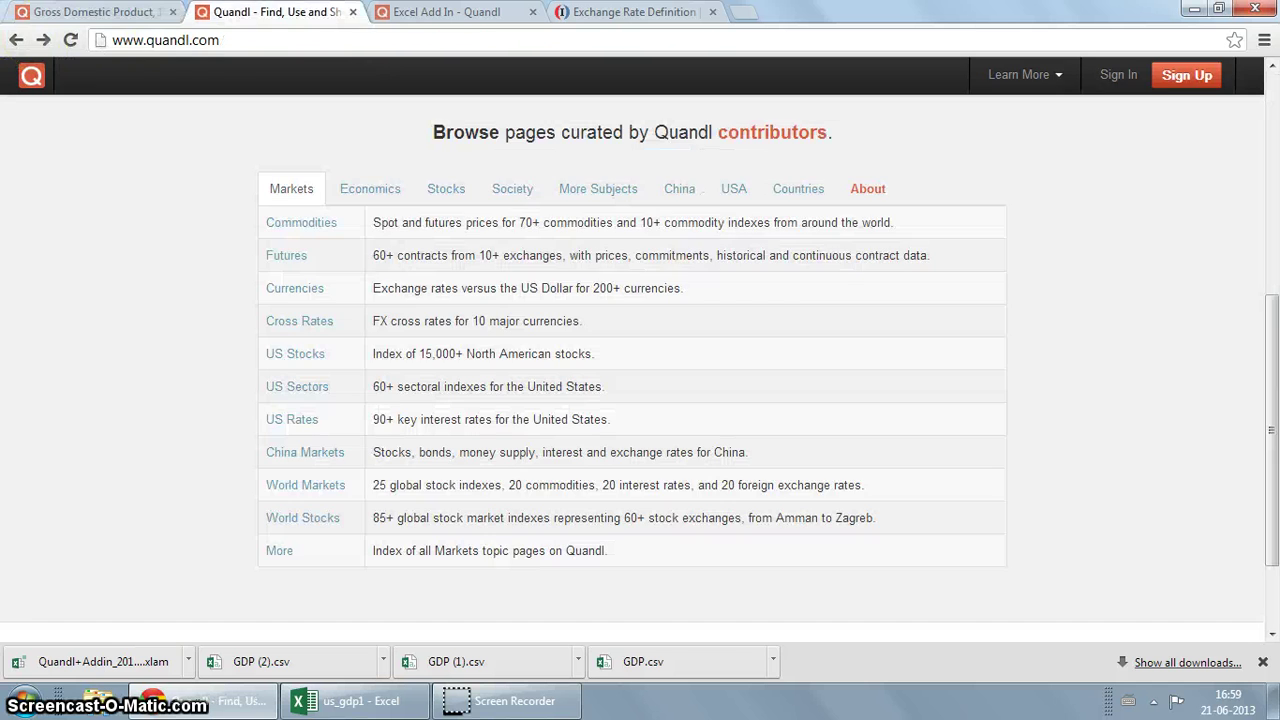
click(148, 10)
click(22, 70)
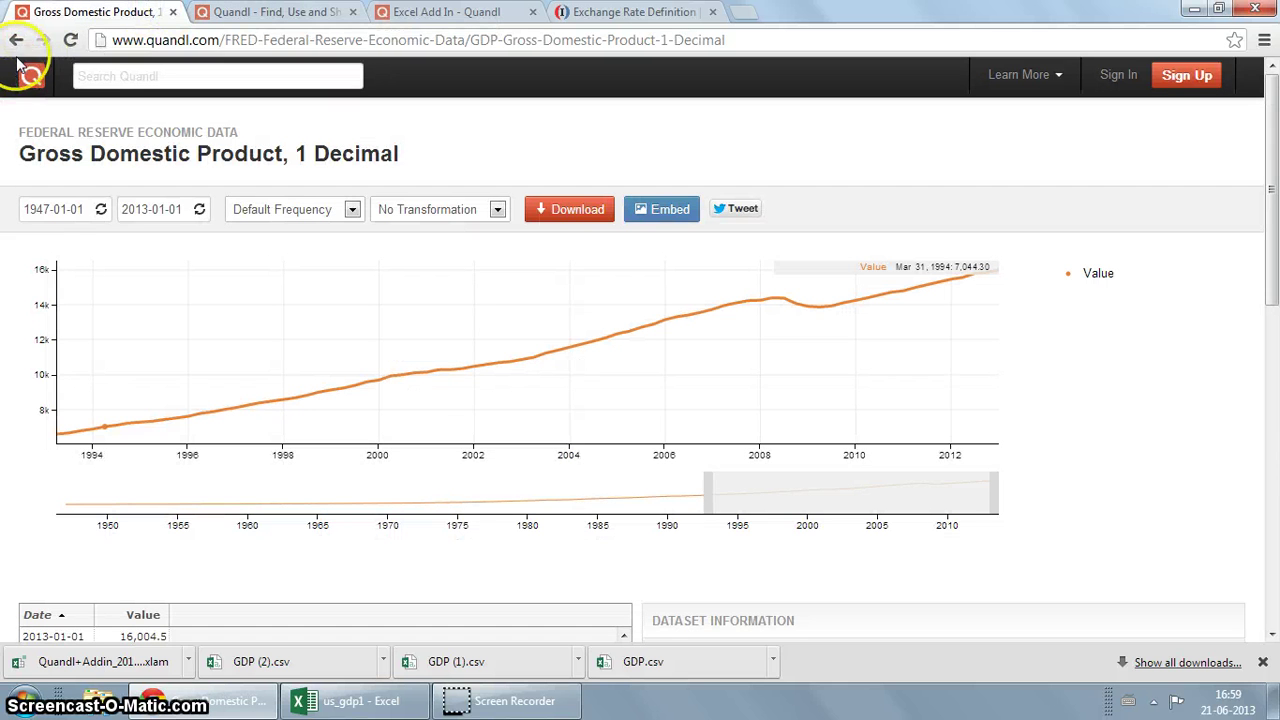
key(ctrl+Tab)
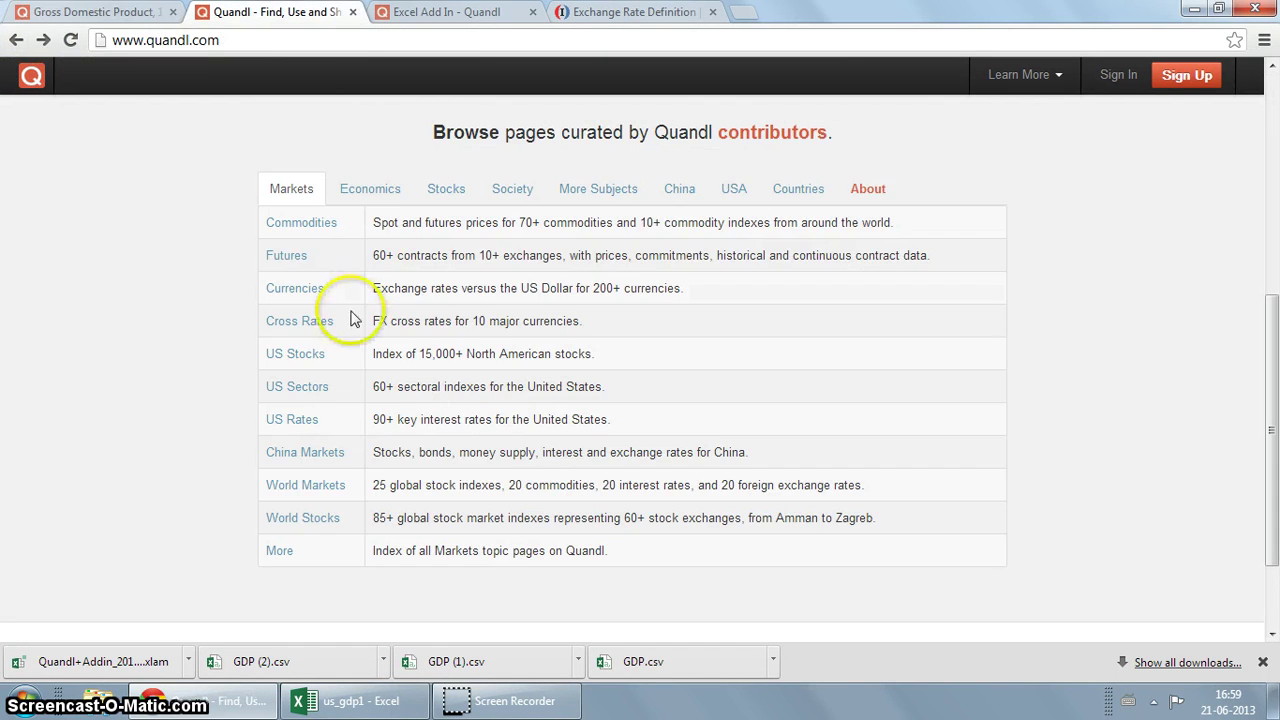
Go through Economics to US Economy and open the GDP dataset from the Production list.
click(374, 196)
scroll(466, 322, down, 2)
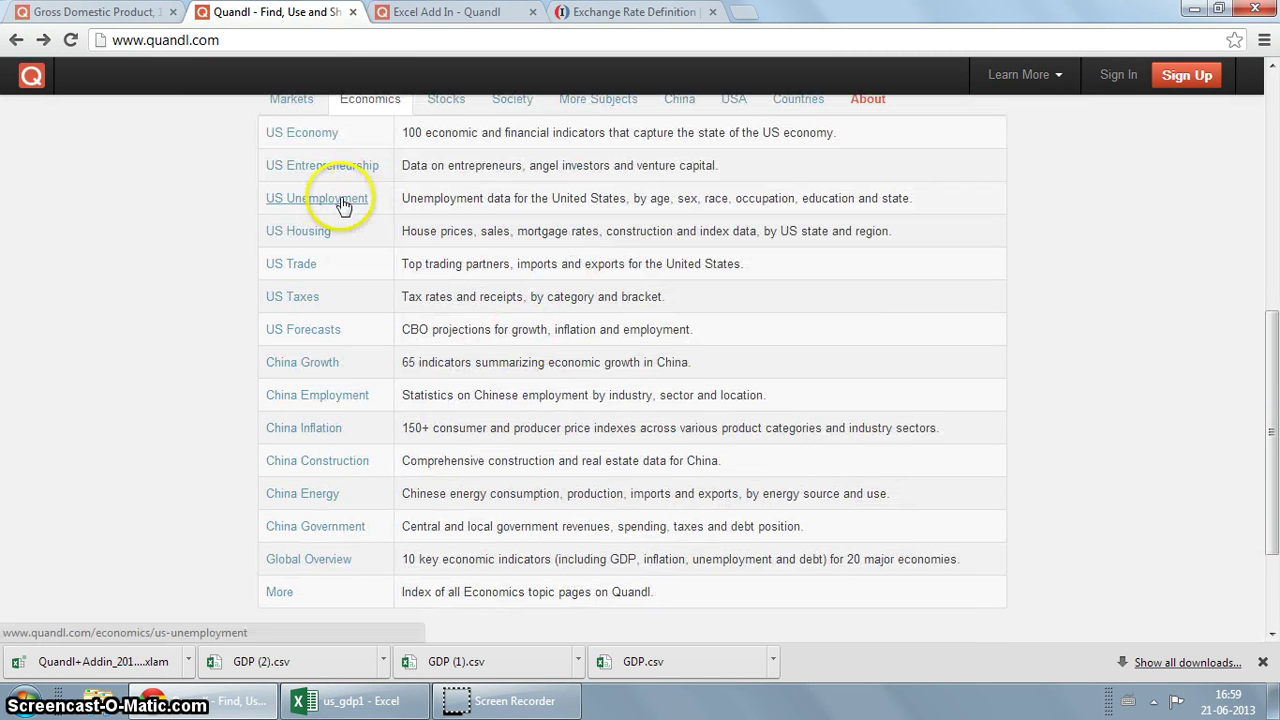
click(312, 134)
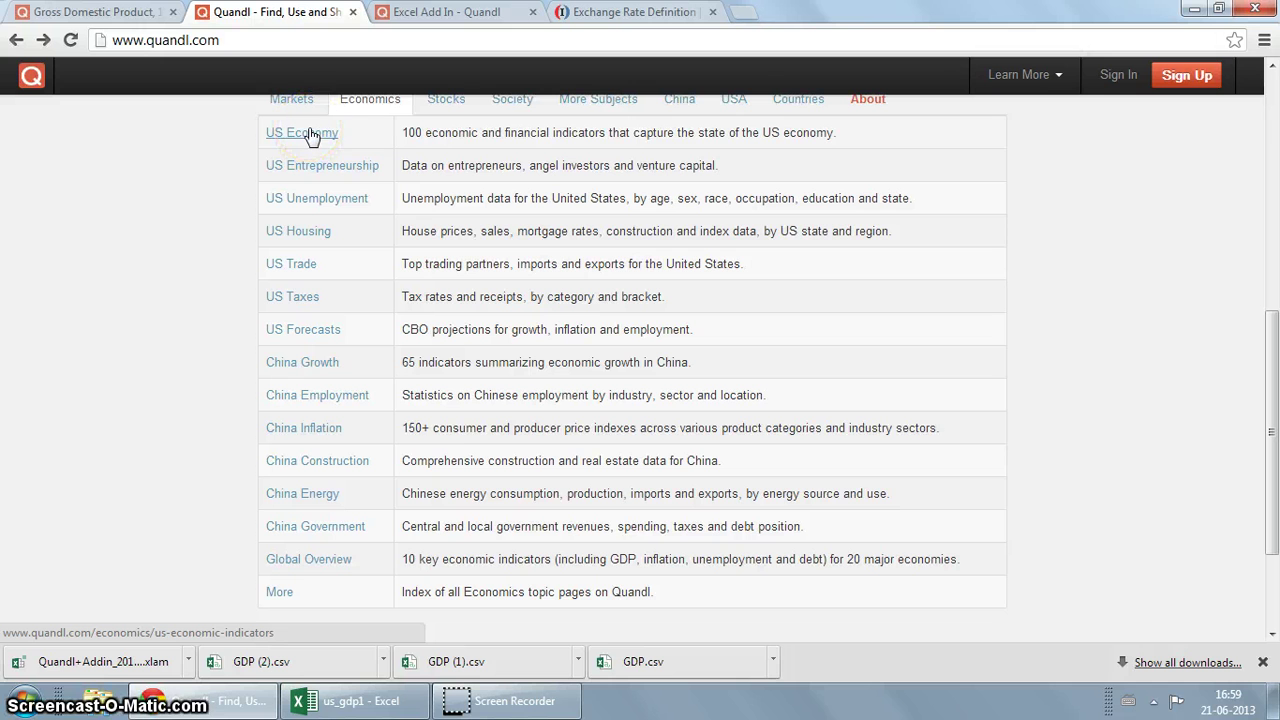
click(530, 400)
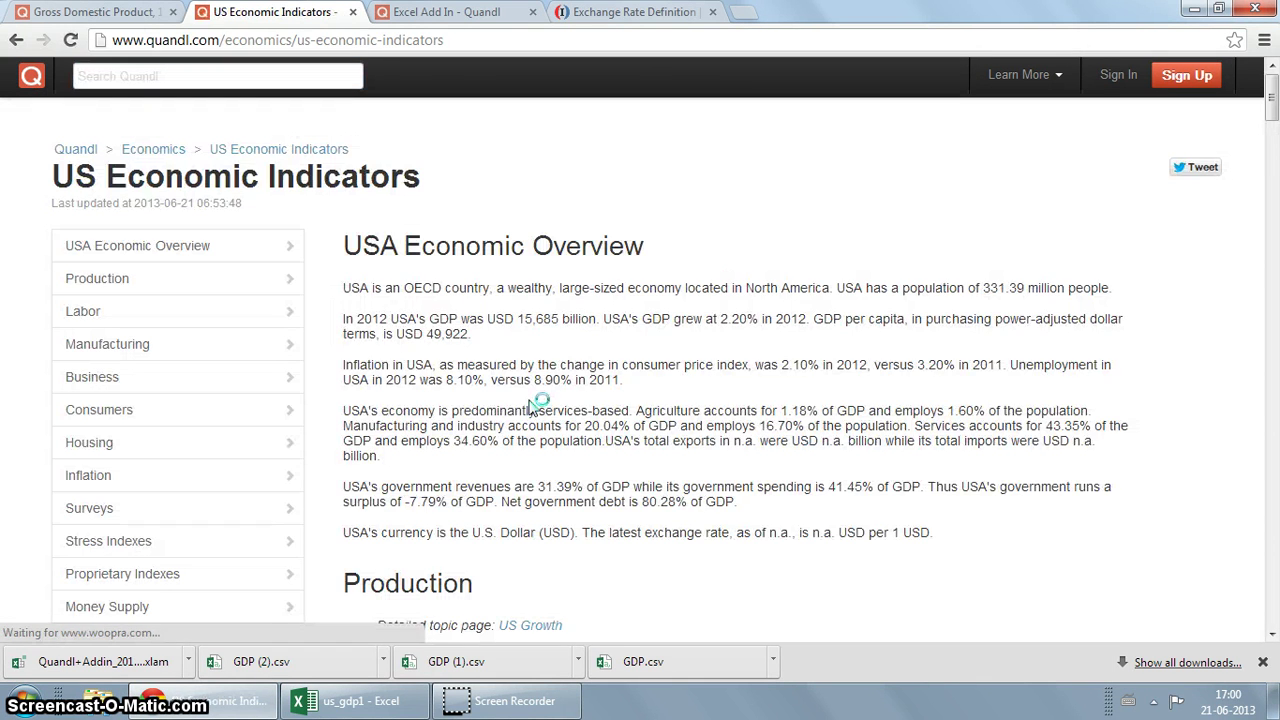
click(1271, 70)
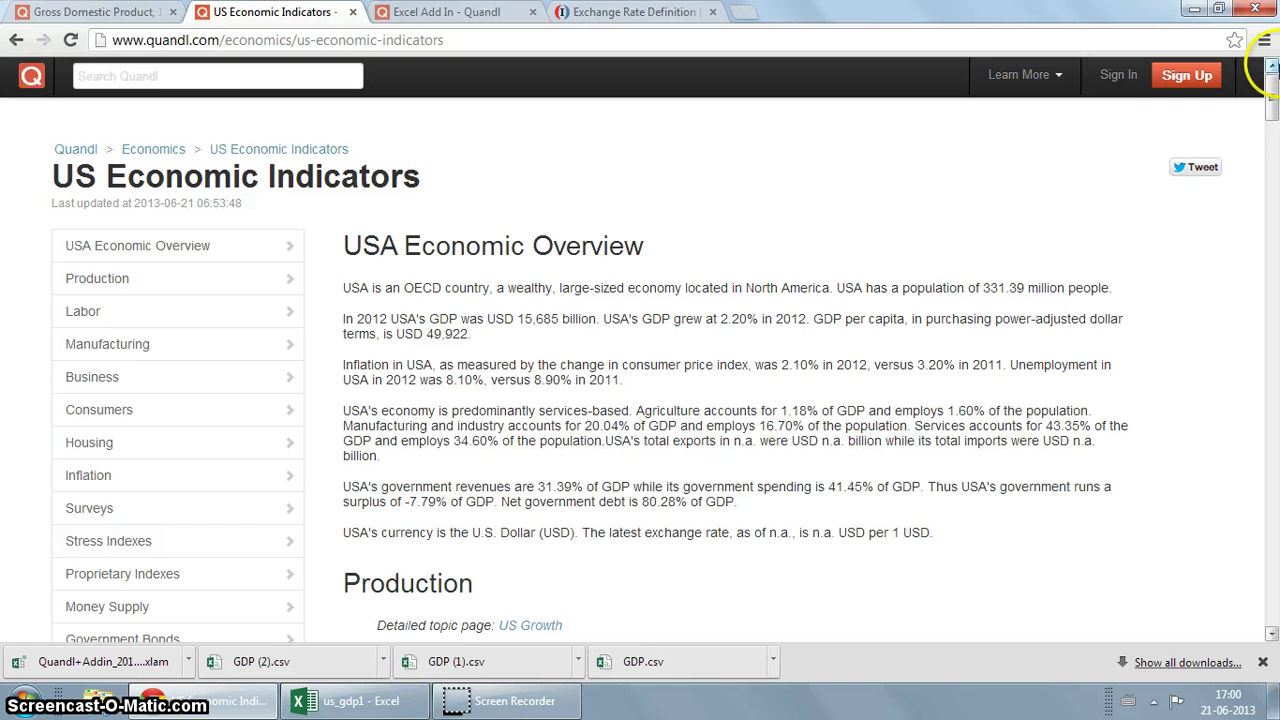
drag(1271, 70, 1272, 118)
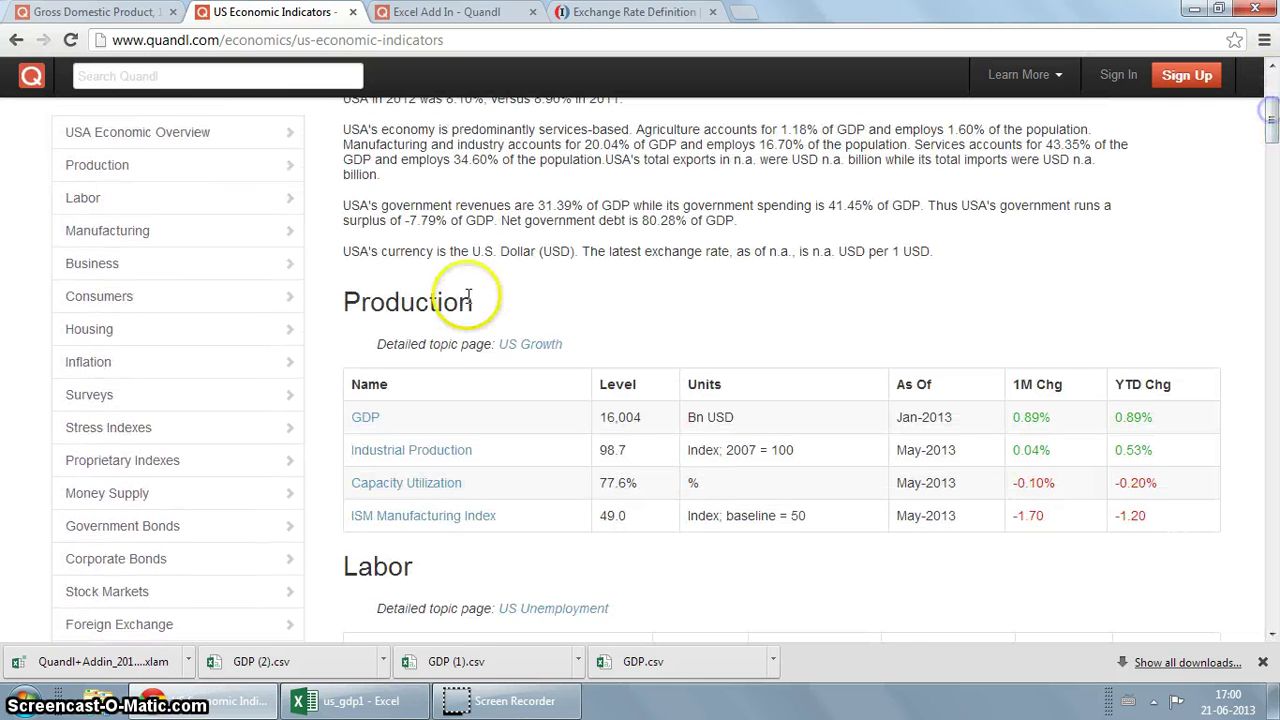
click(366, 420)
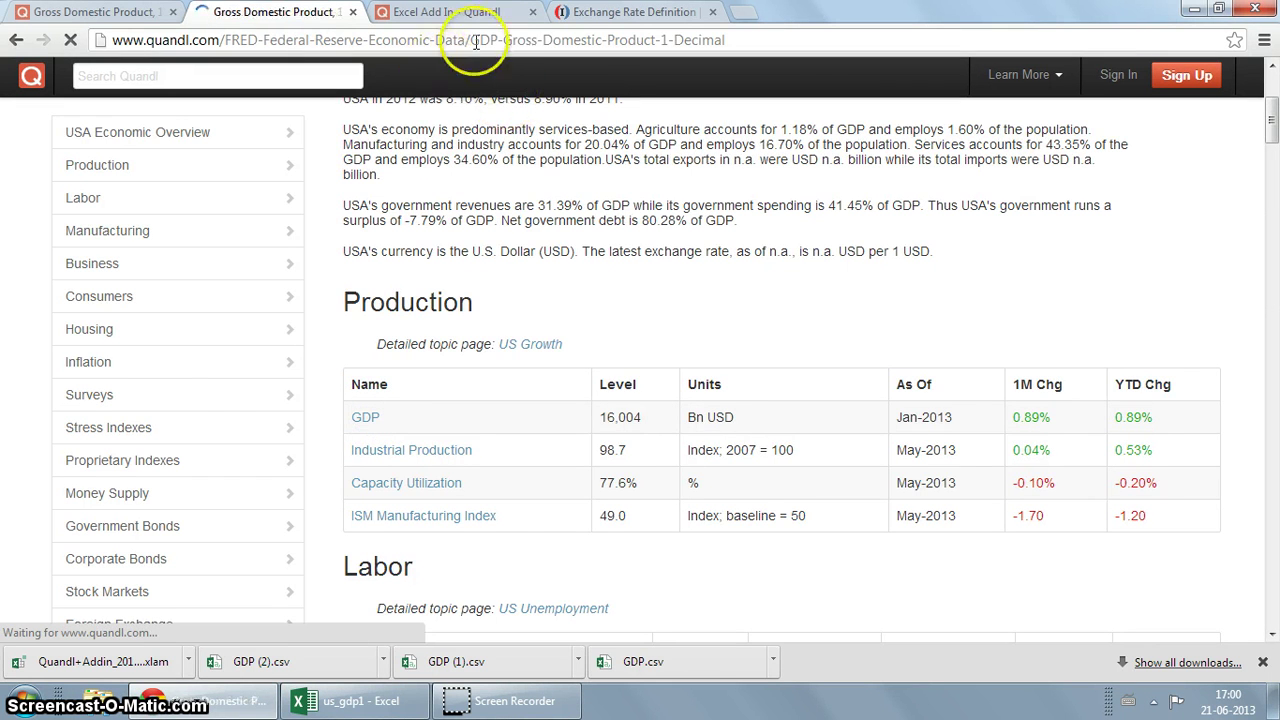
drag(743, 40, 128, 40)
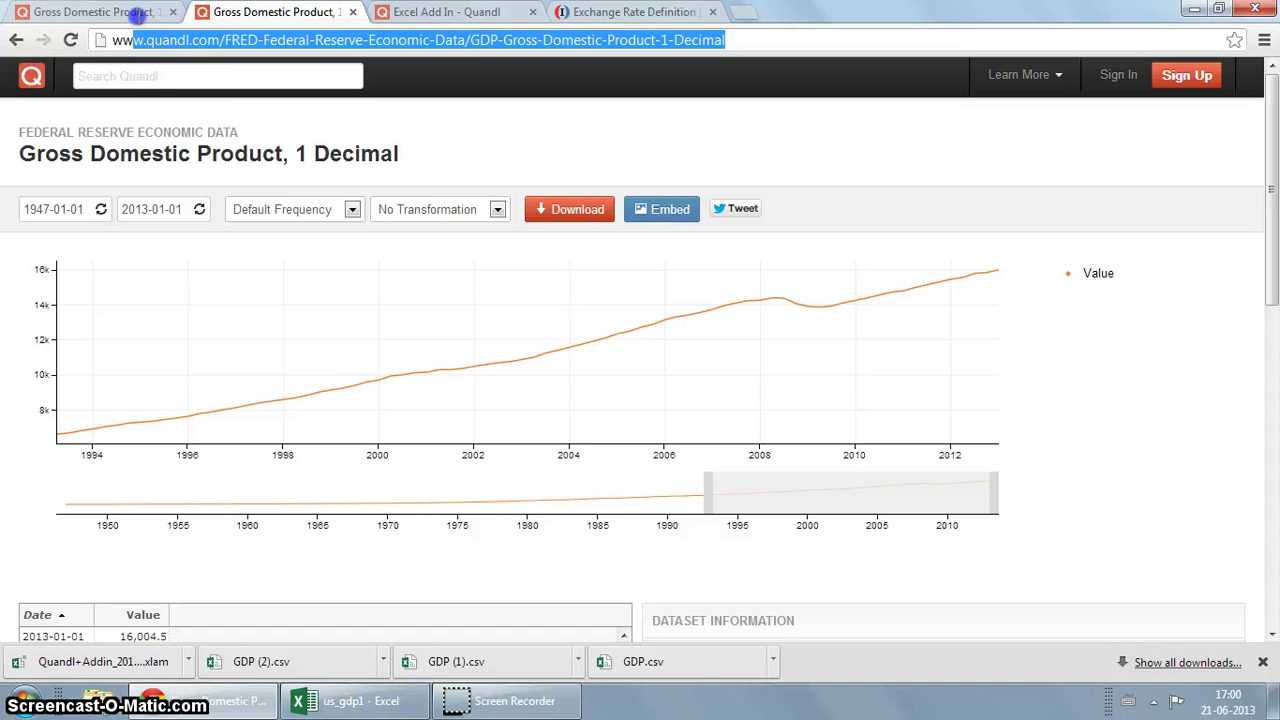
click(112, 14)
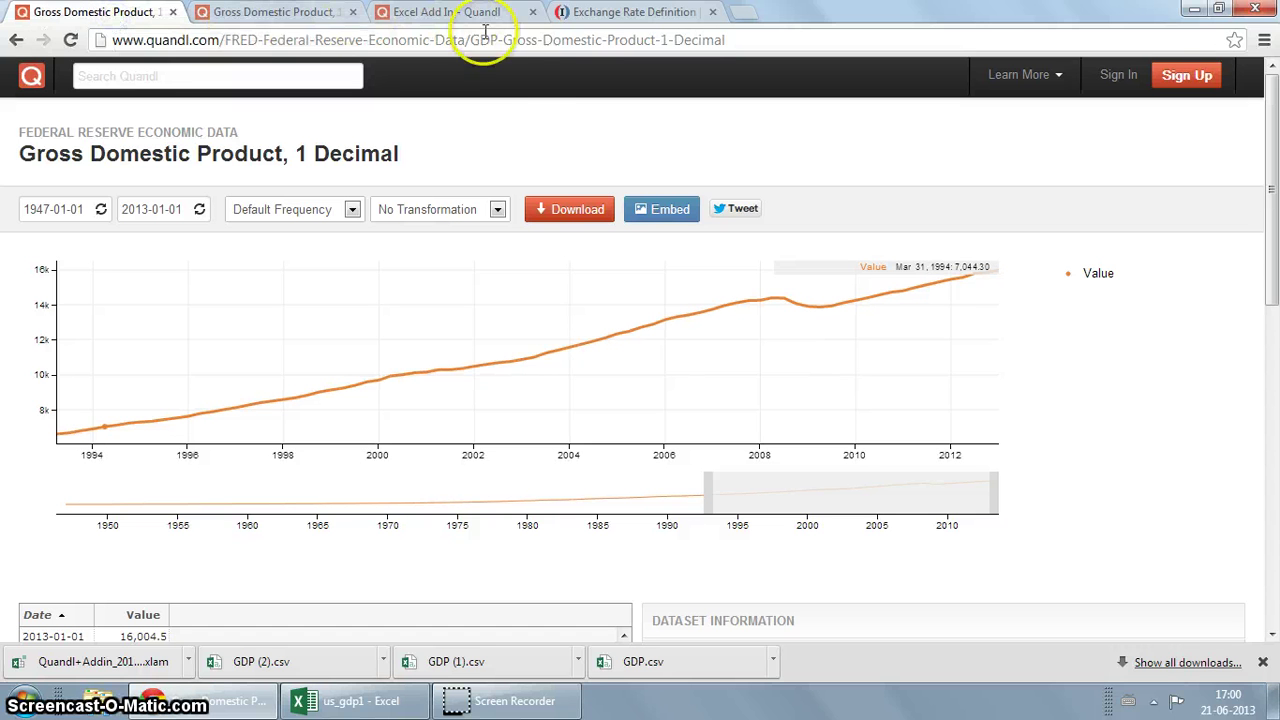
click(240, 13)
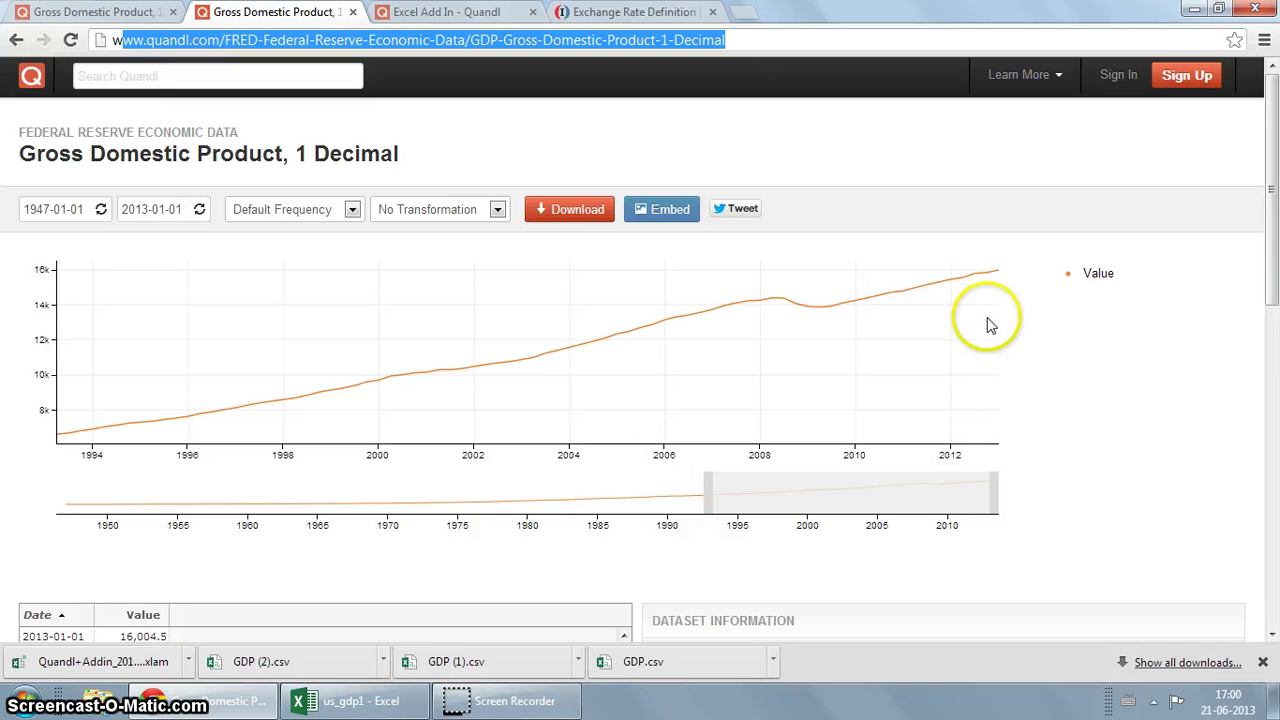
drag(1273, 270, 1267, 433)
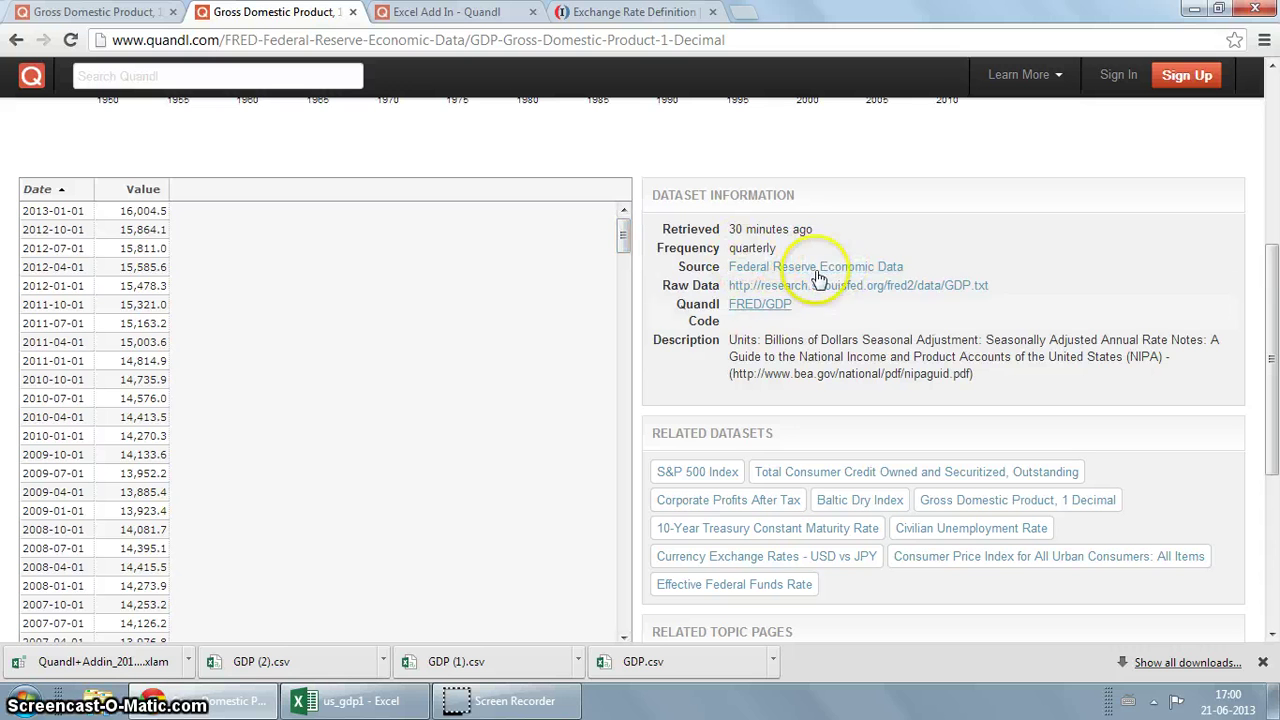
mouse_move(1267, 437)
mouse_down()
mouse_move(1274, 205)
mouse_move(1274, 543)
mouse_move(1274, 347)
mouse_move(1274, 427)
mouse_up()
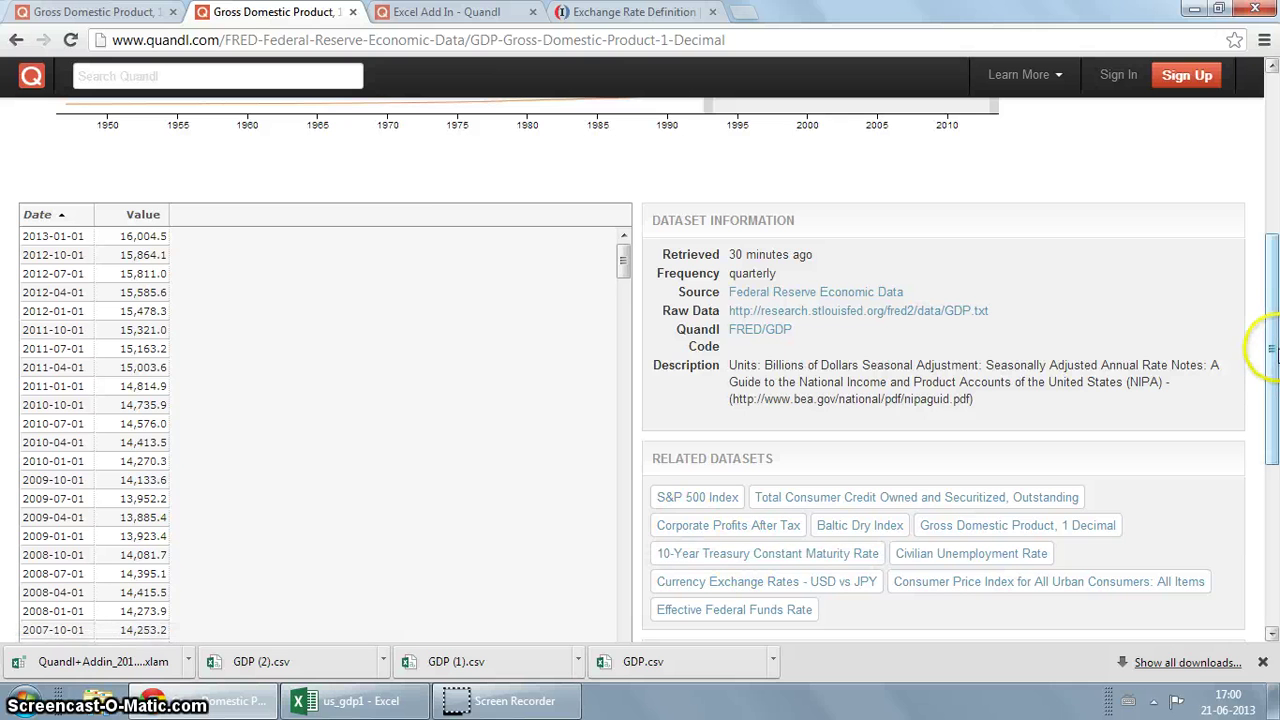
drag(1268, 348, 1273, 282)
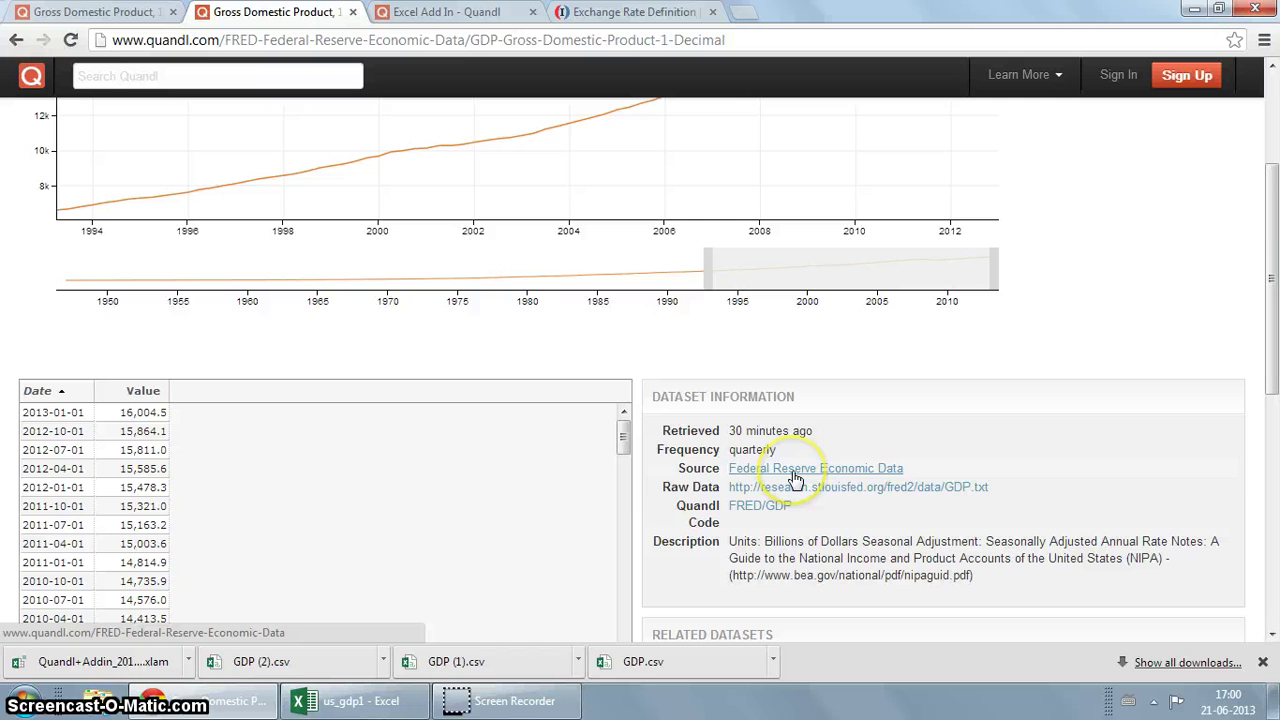
drag(1266, 271, 1272, 125)
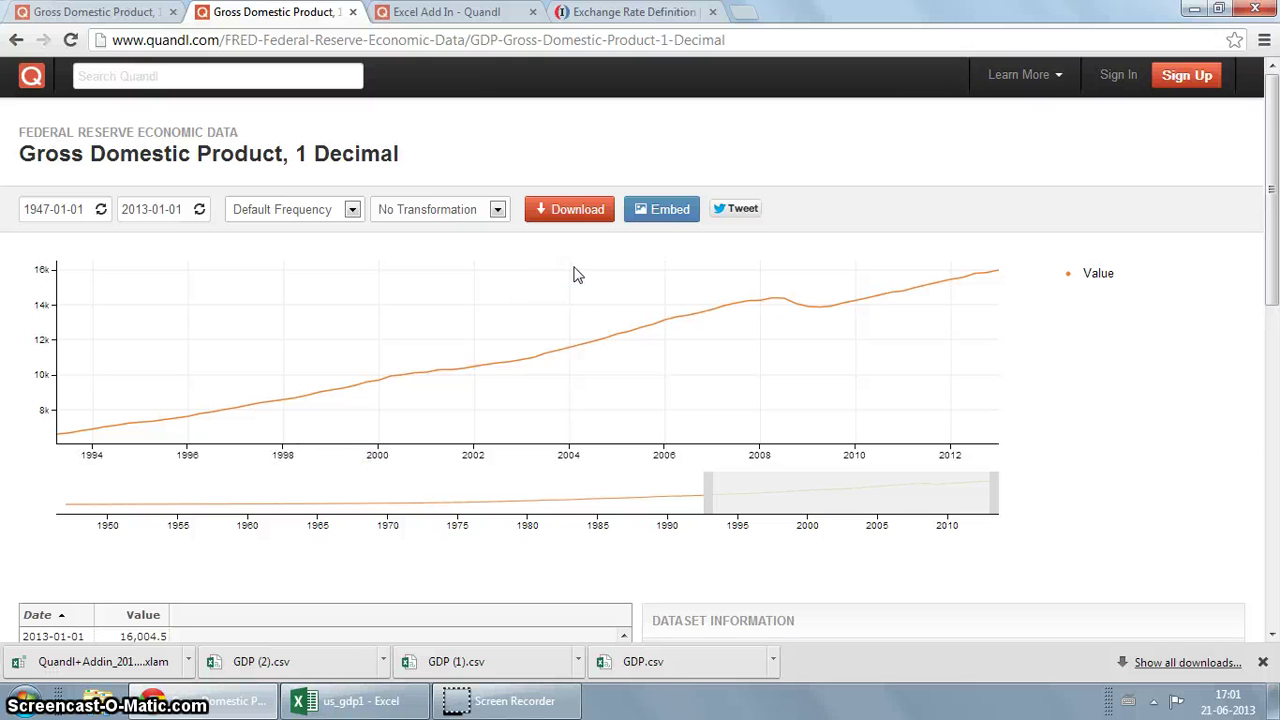
click(574, 211)
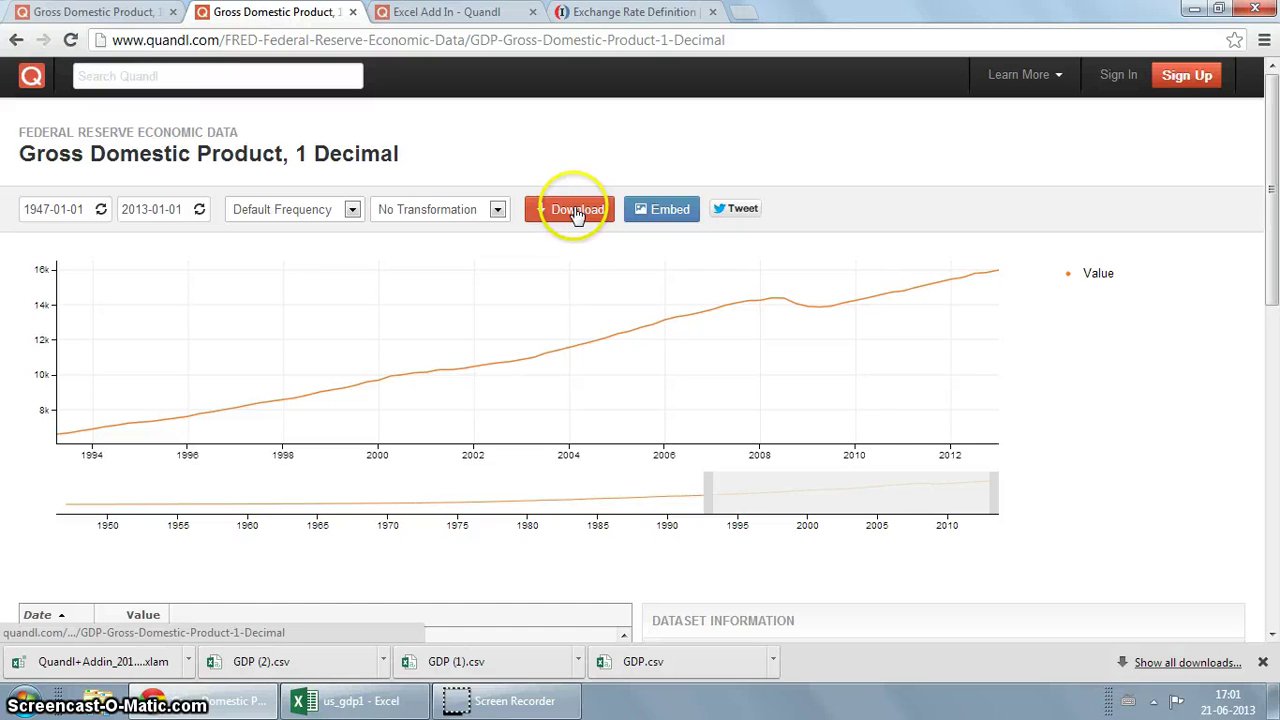
Pick Excel as the download format and download the GDP data as GDP (3).csv.
click(576, 213)
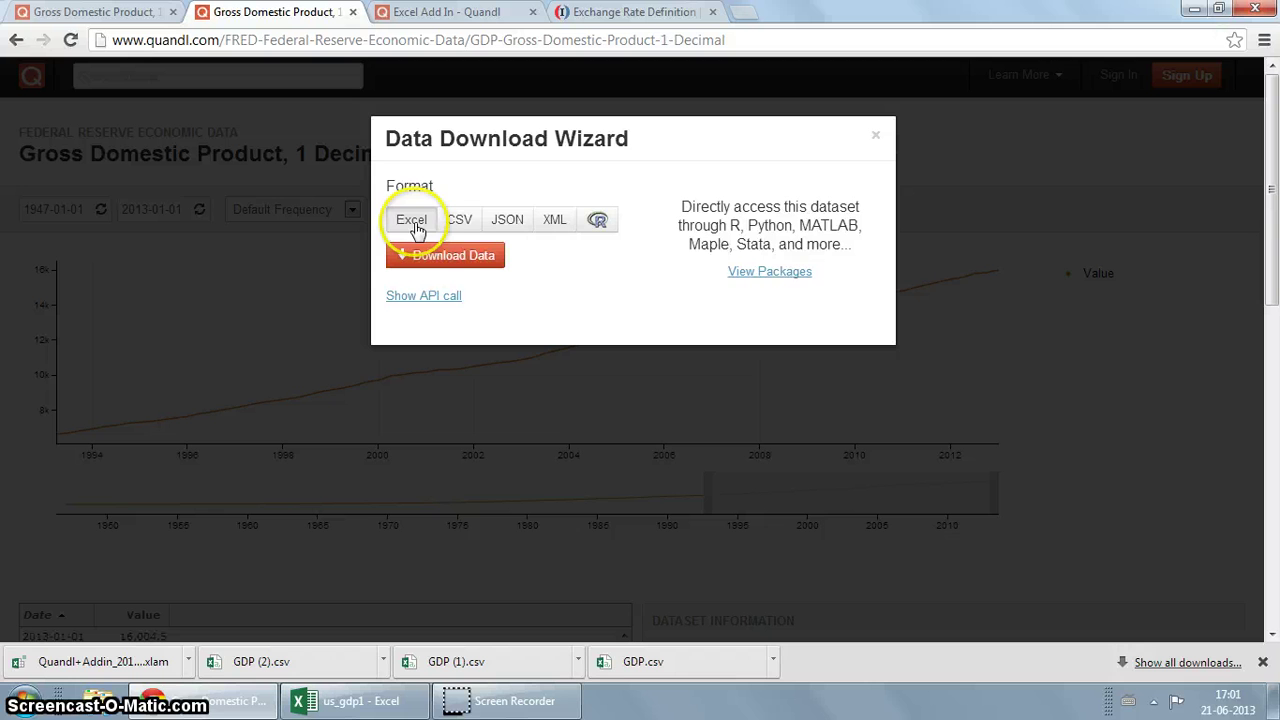
click(464, 227)
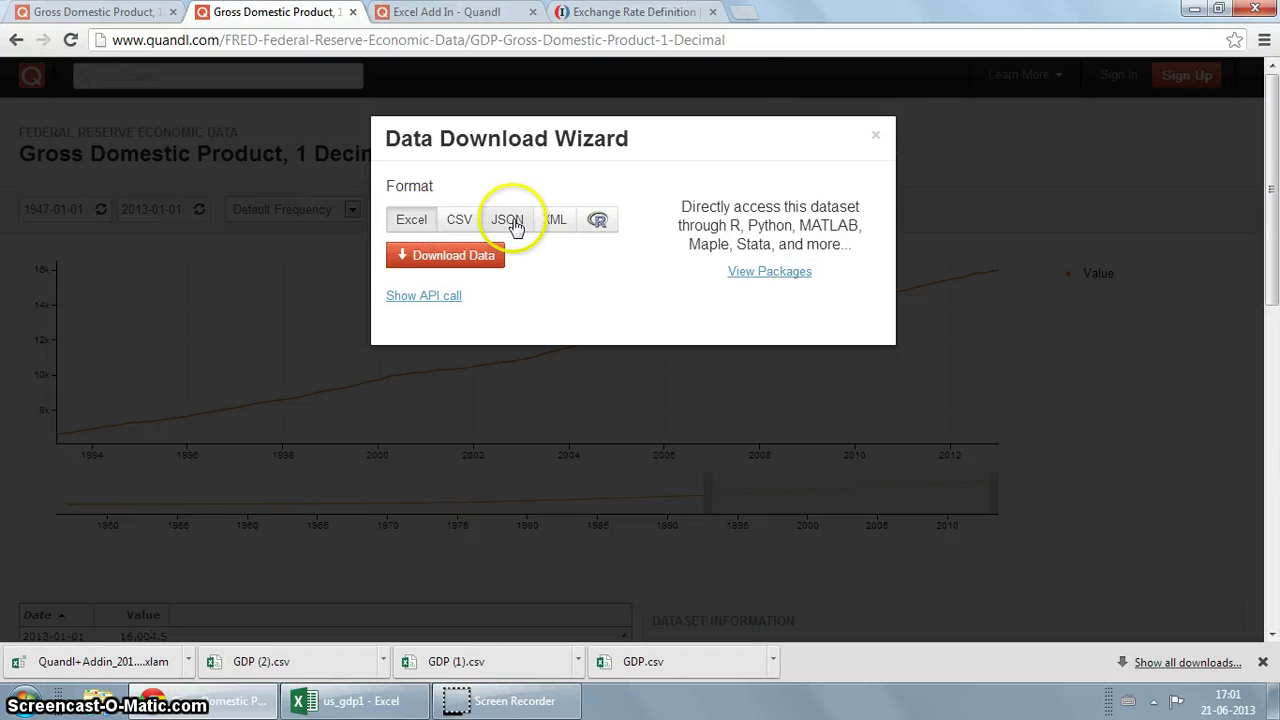
click(416, 232)
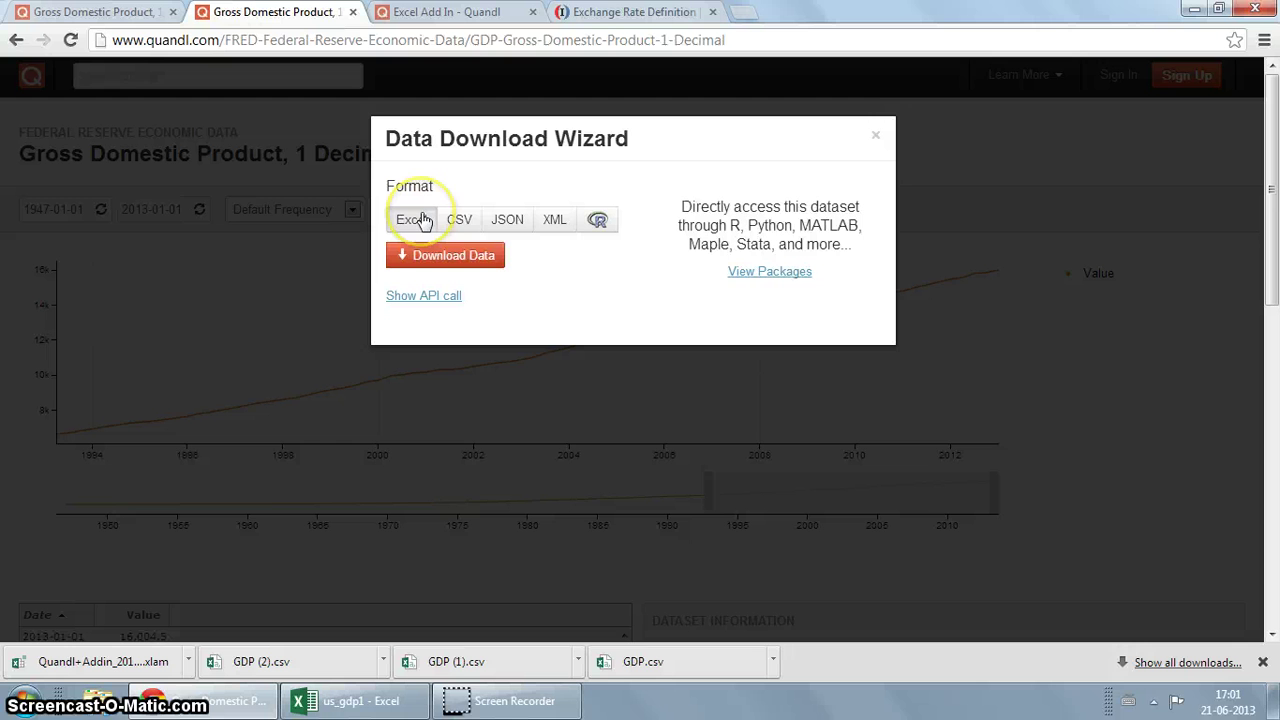
click(427, 230)
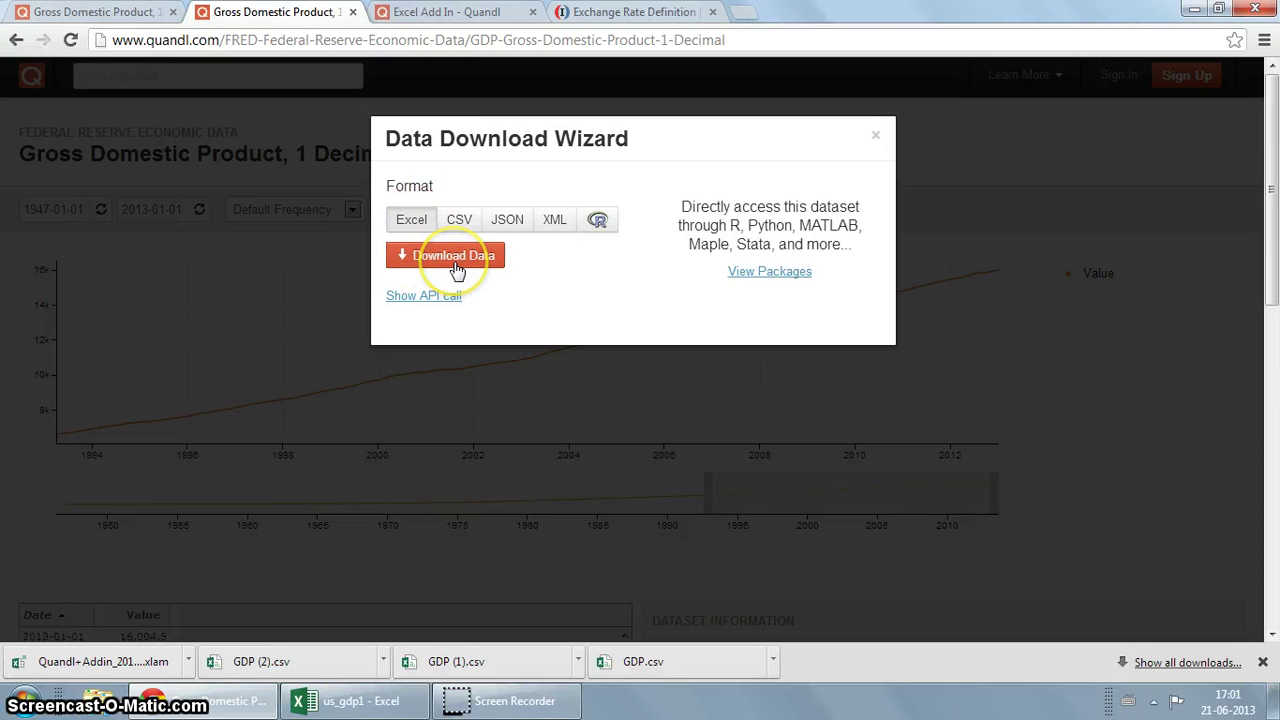
click(455, 262)
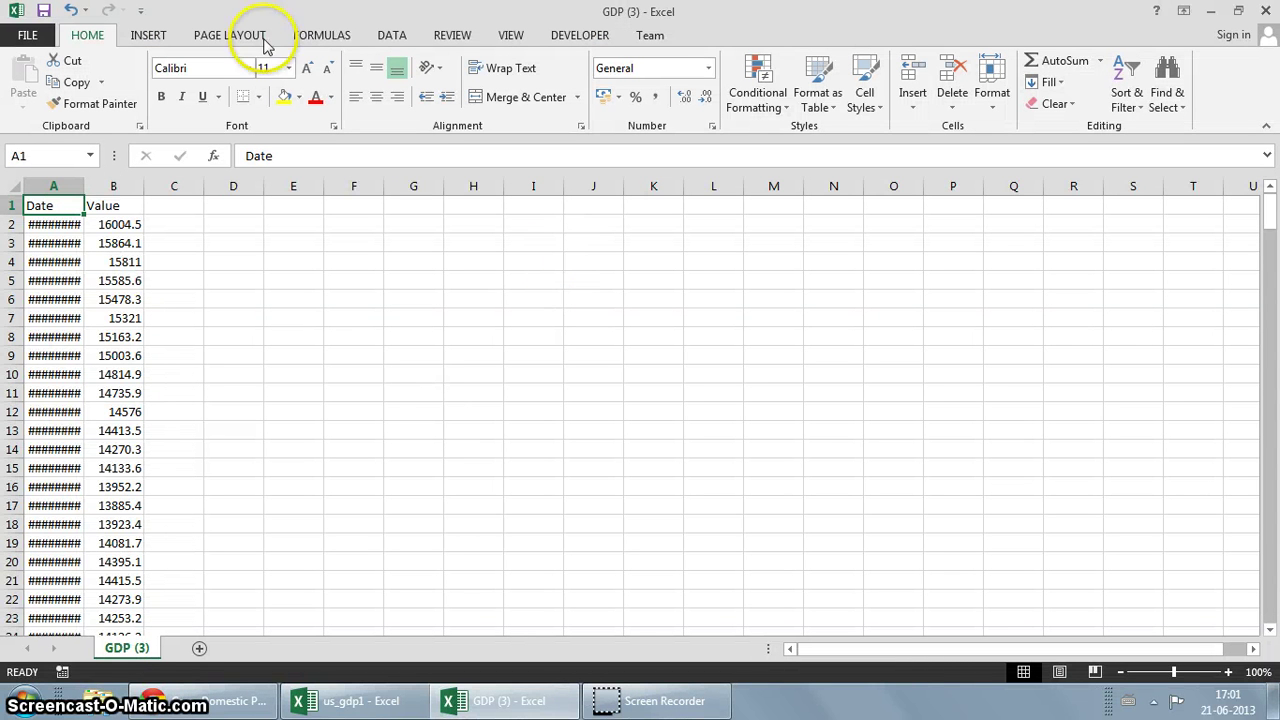
Open GDP (3).csv in Excel and check the dates in A2 and A3 and the GDP value in B2.
click(28, 35)
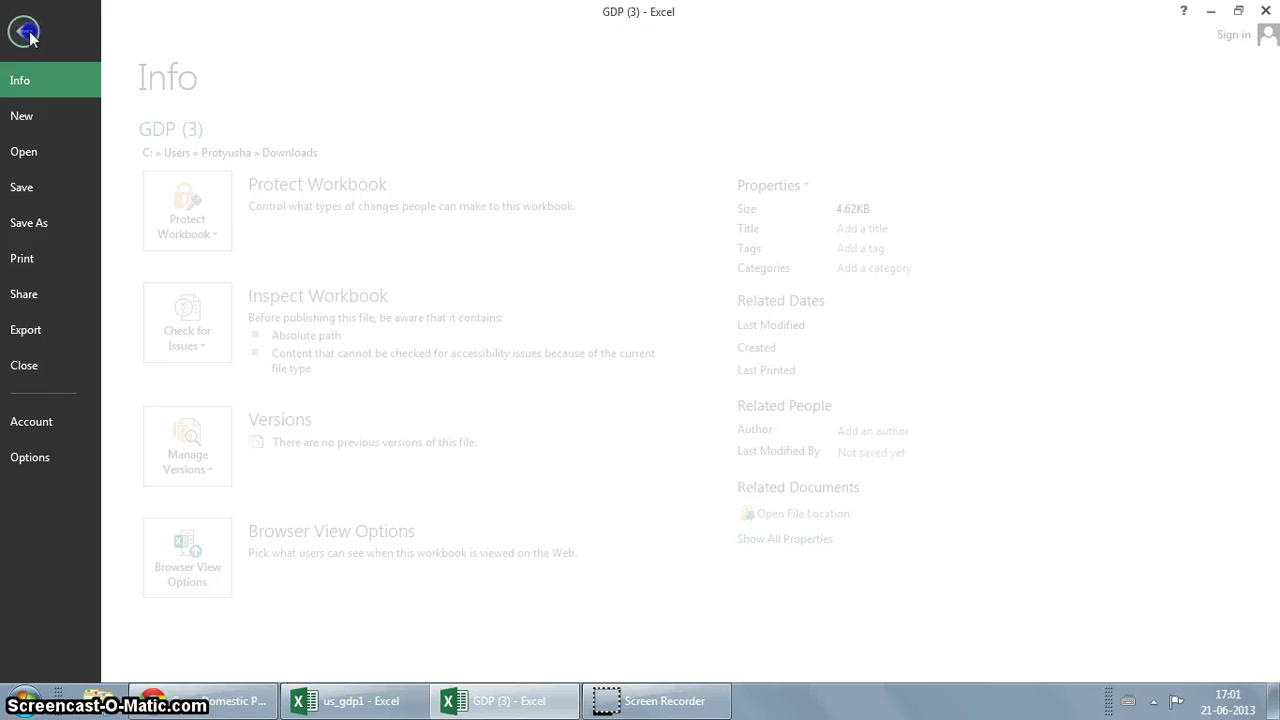
click(37, 32)
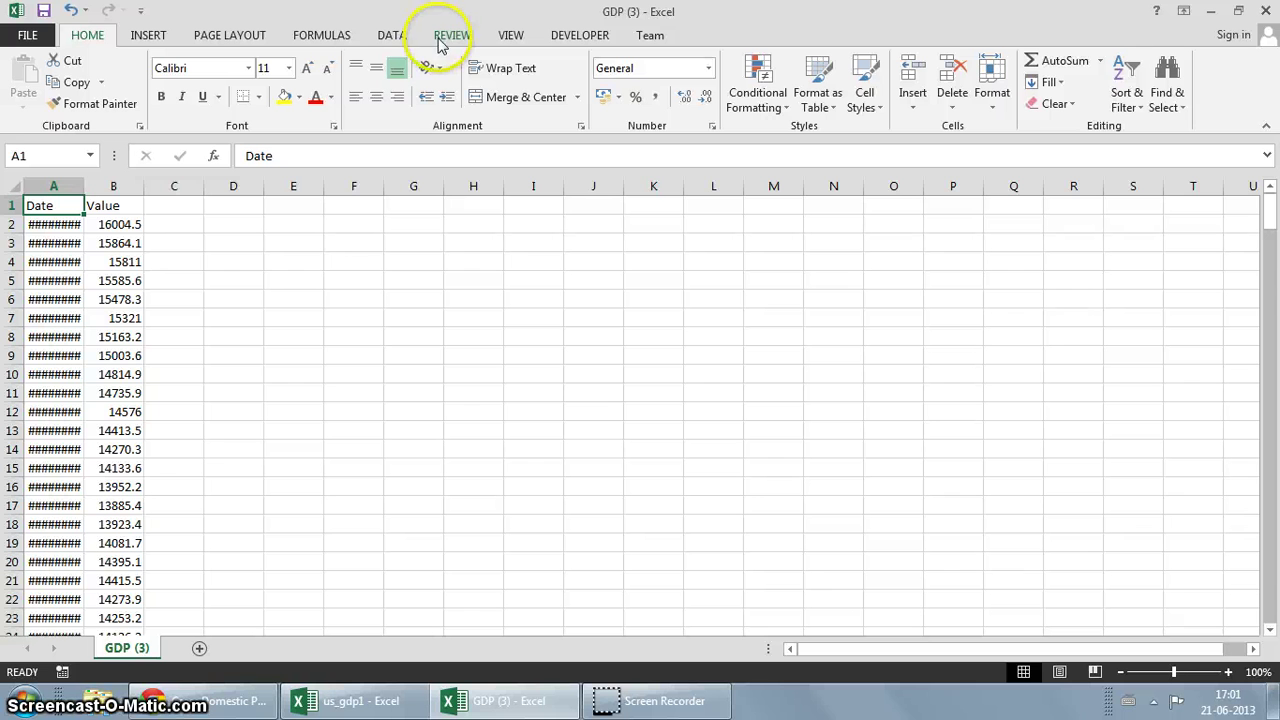
click(59, 225)
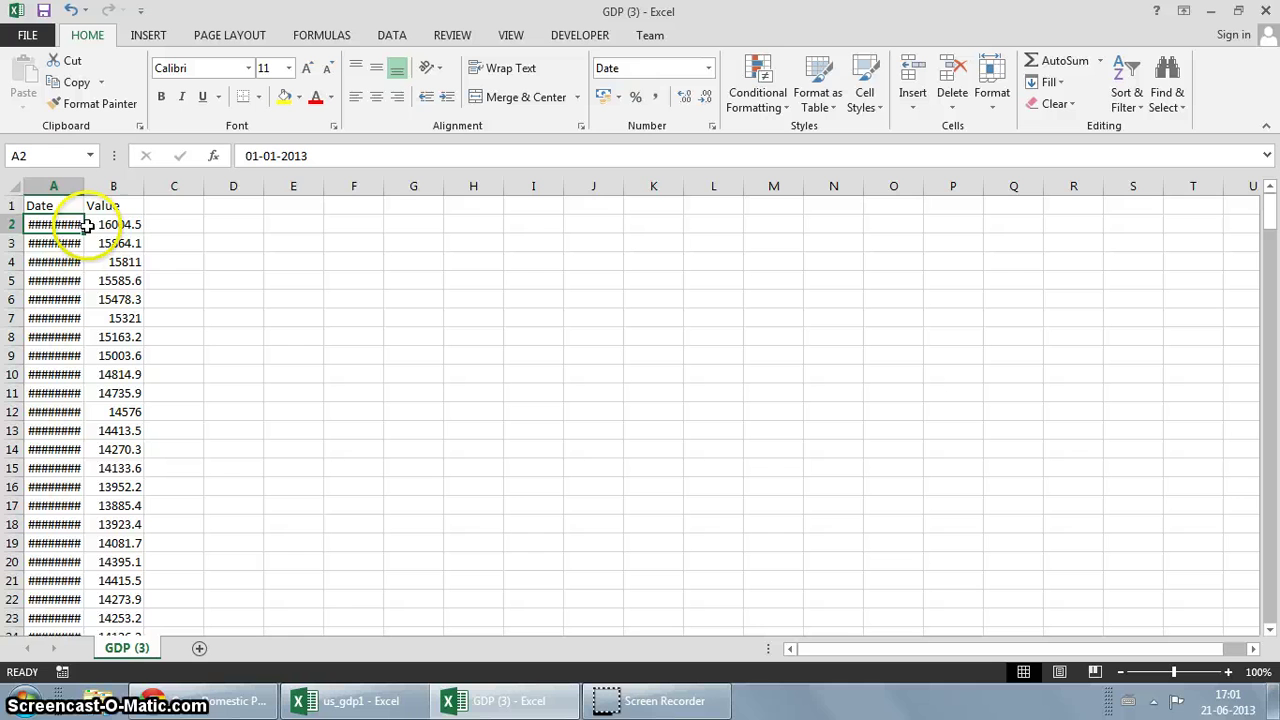
click(58, 245)
click(118, 229)
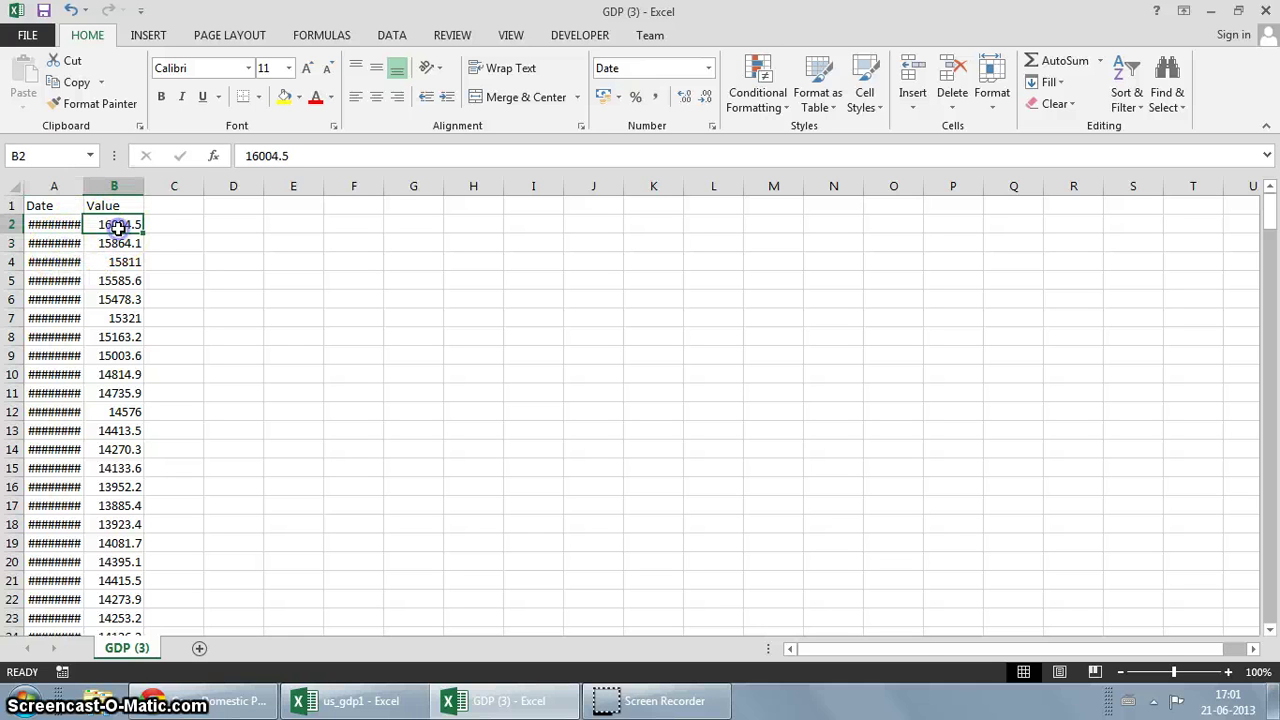
click(69, 225)
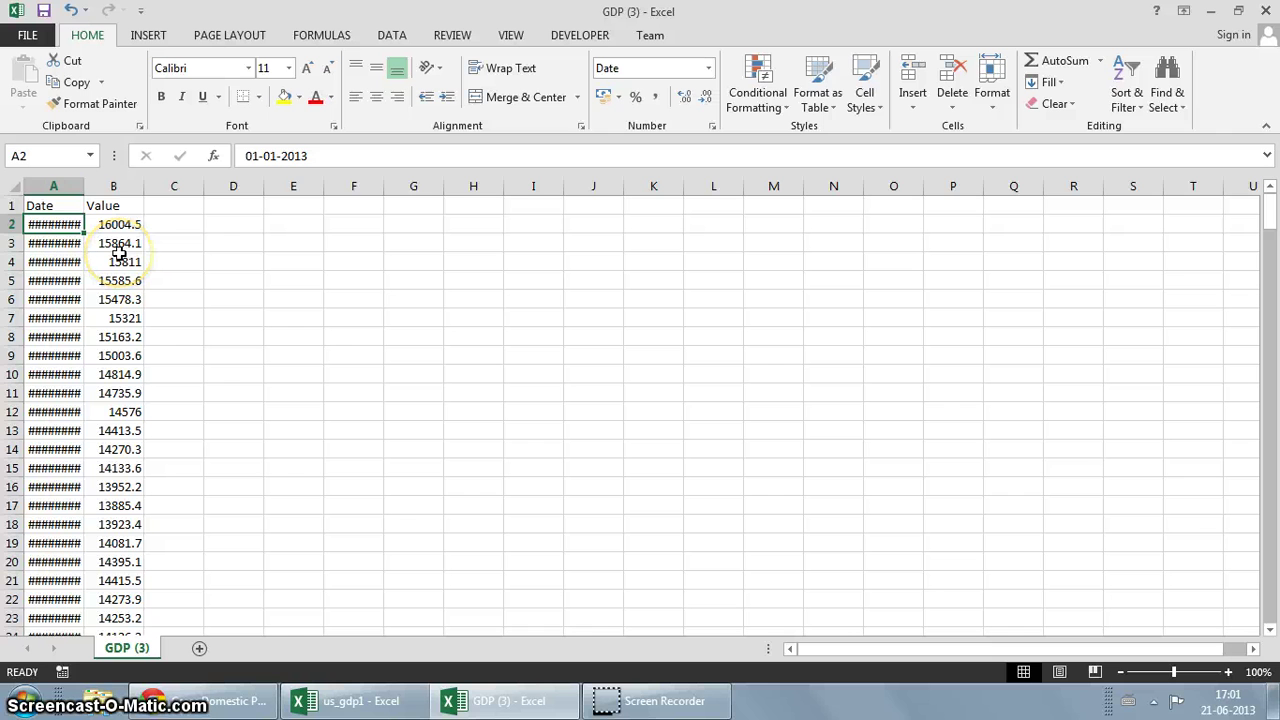
Select the Date and Value columns from A1 down to B266.
click(35, 206)
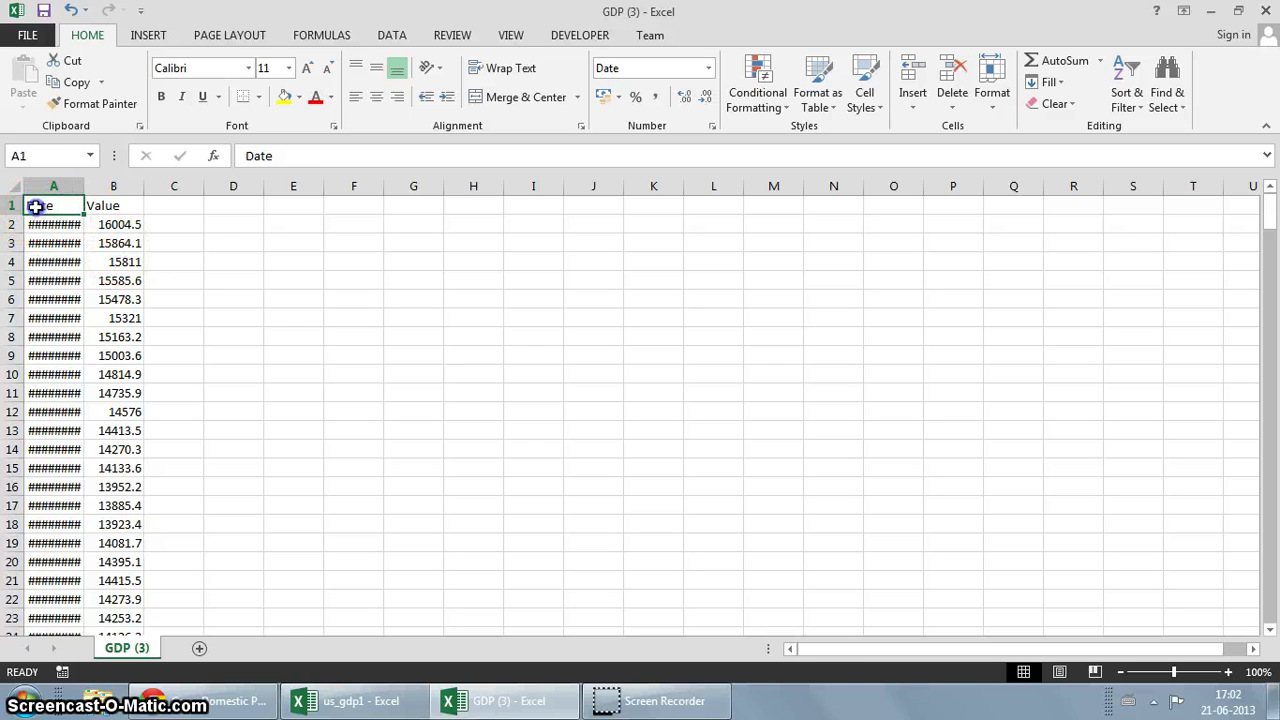
drag(35, 206, 140, 519)
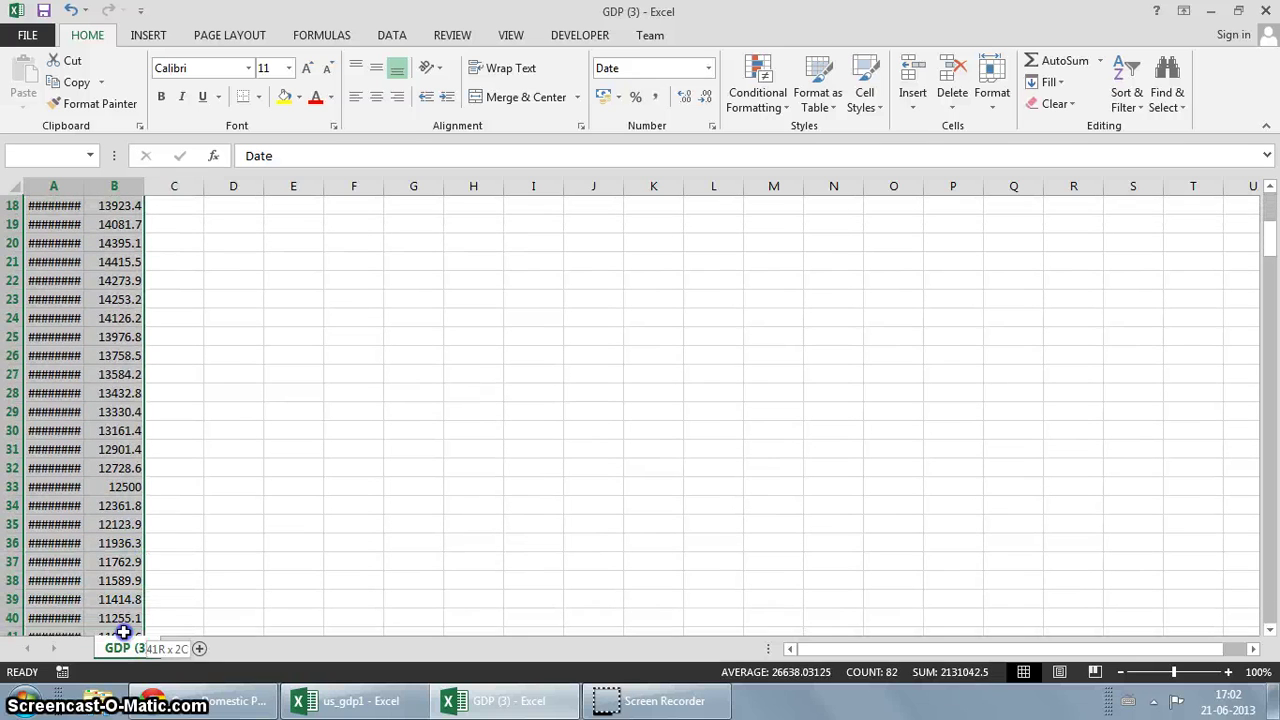
drag(122, 632, 143, 384)
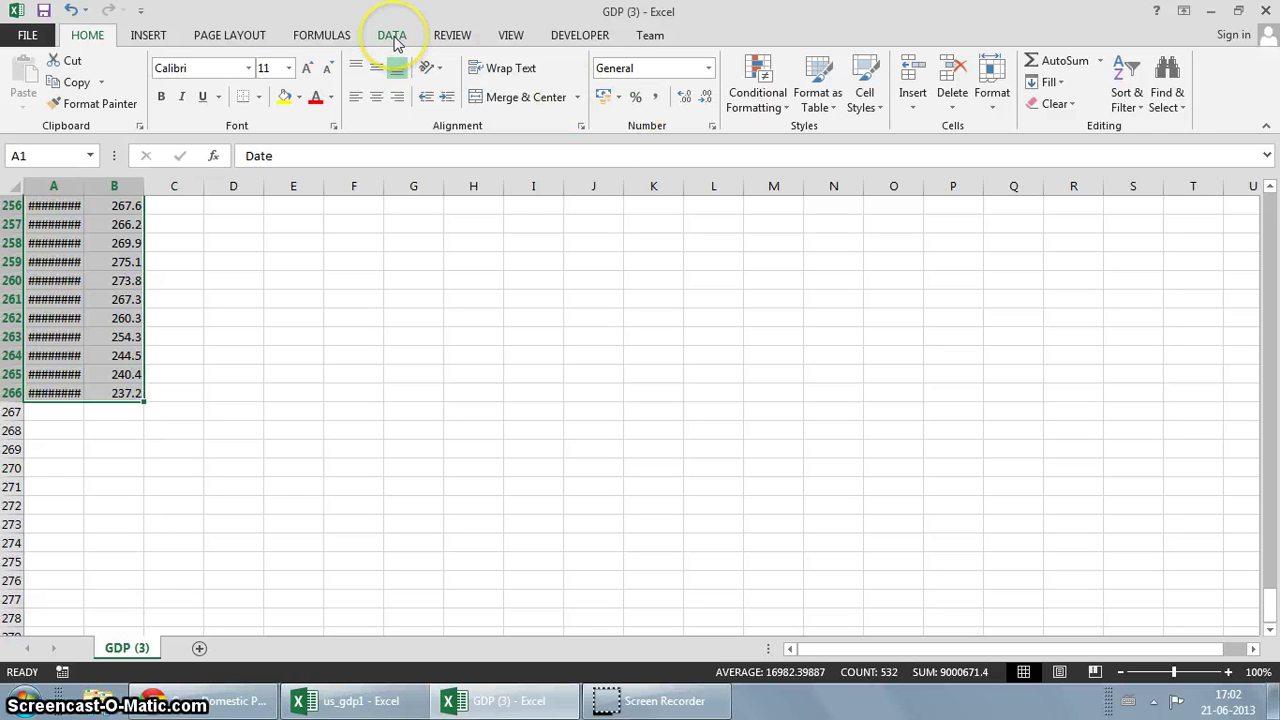
Insert the first Scatter chart from INSERT > Charts for the selected GDP data.
click(140, 38)
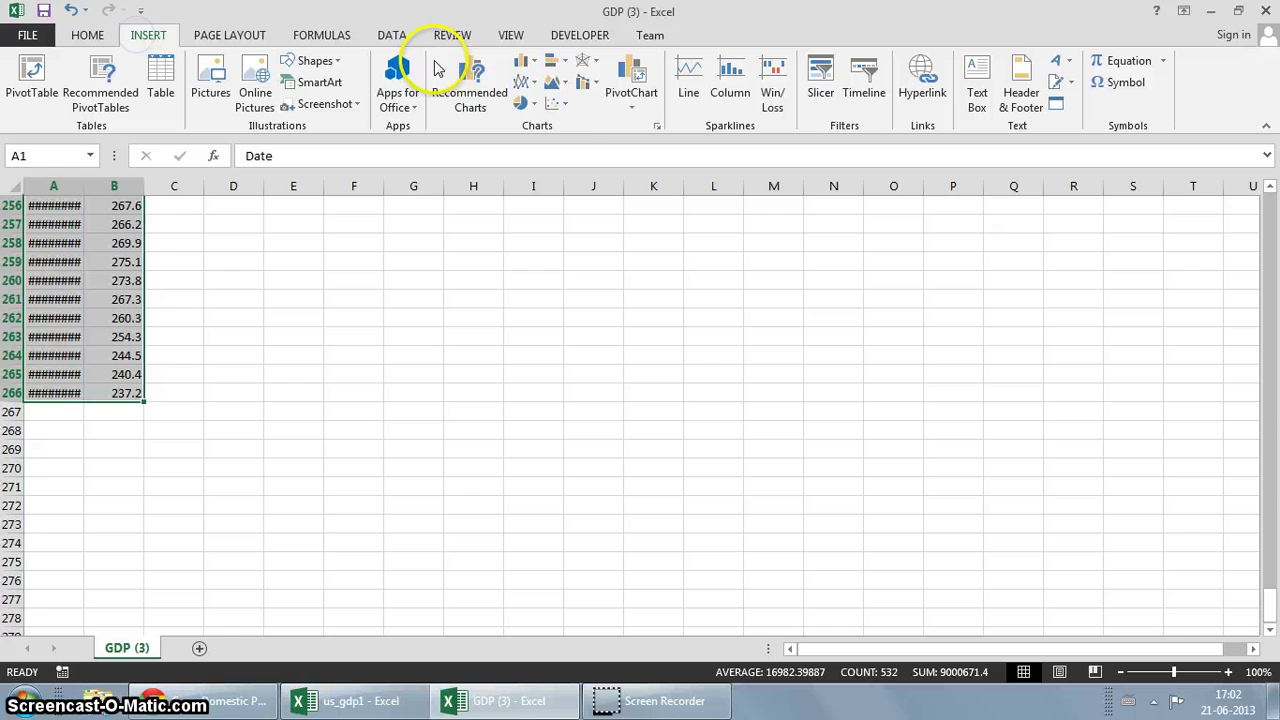
click(558, 104)
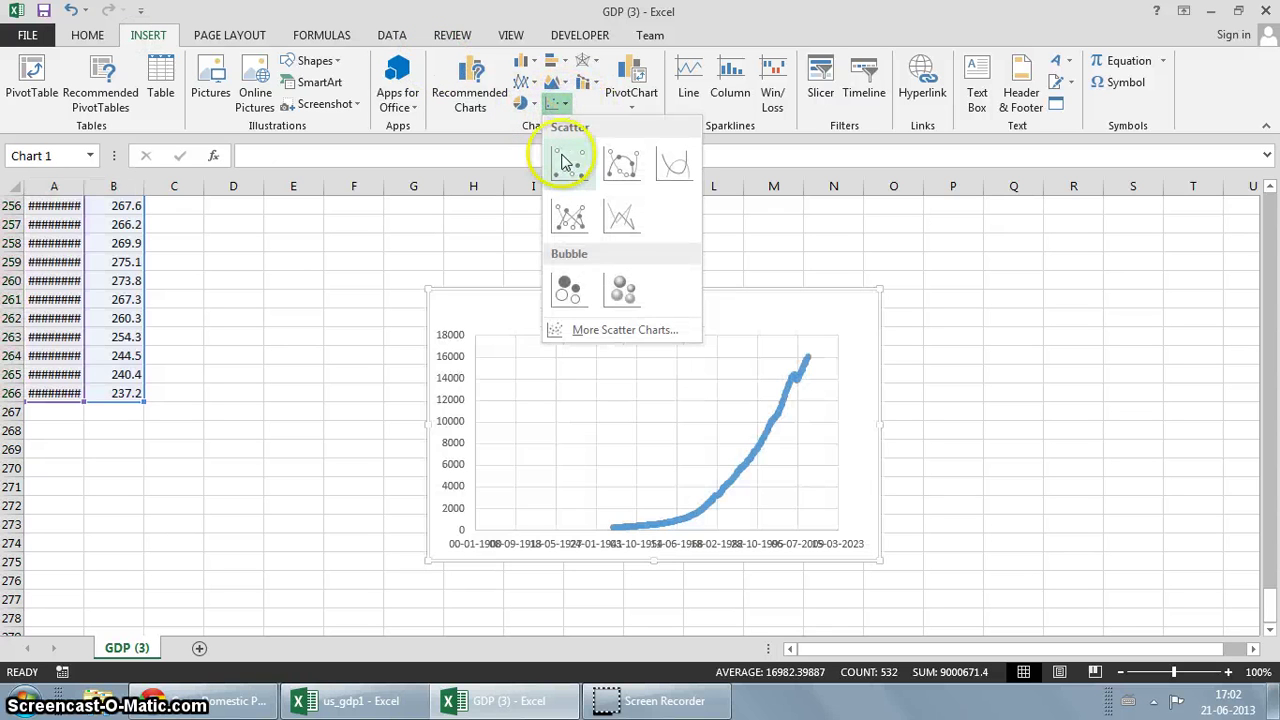
click(566, 163)
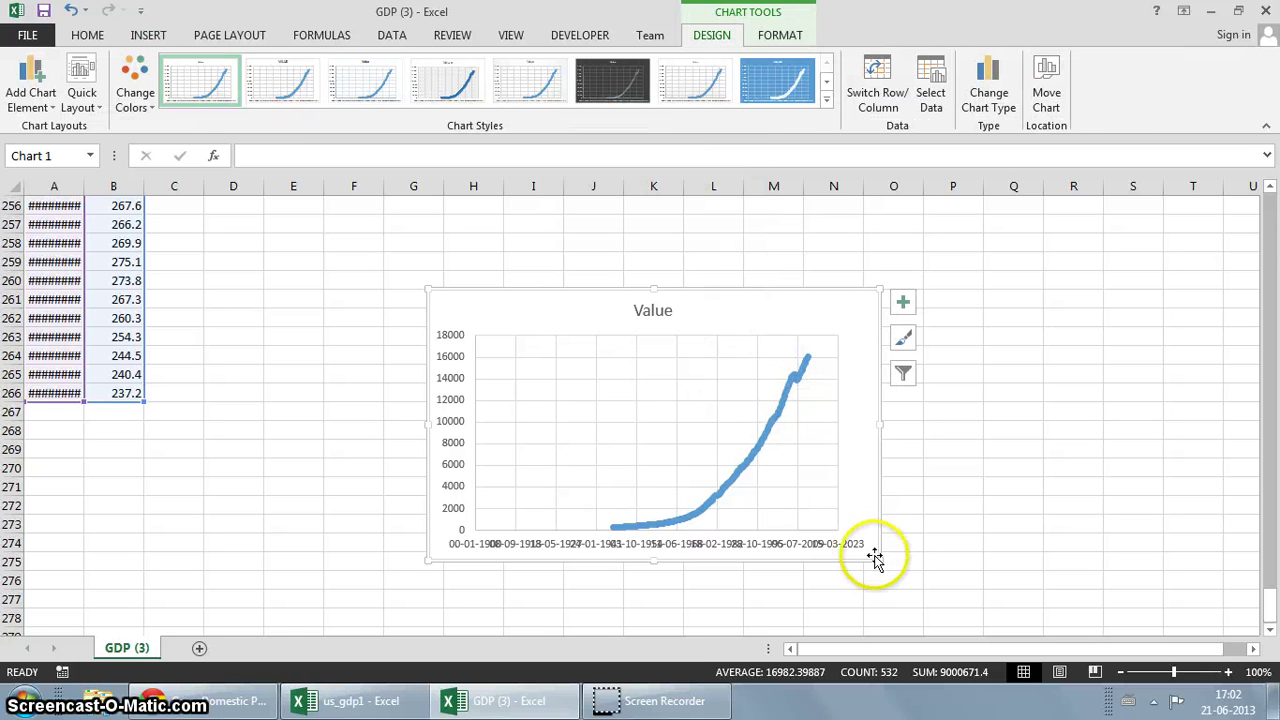
Enlarge the Value chart, making it wider and slightly taller.
drag(878, 560, 1122, 570)
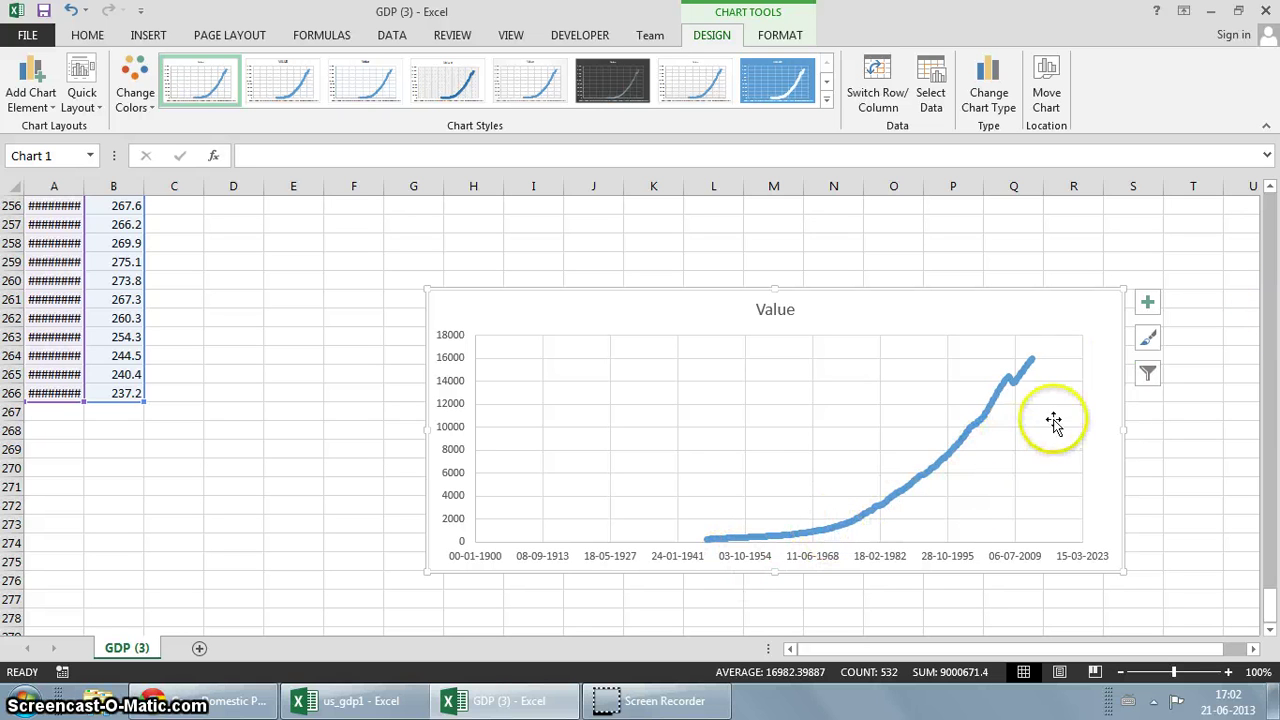
click(1003, 390)
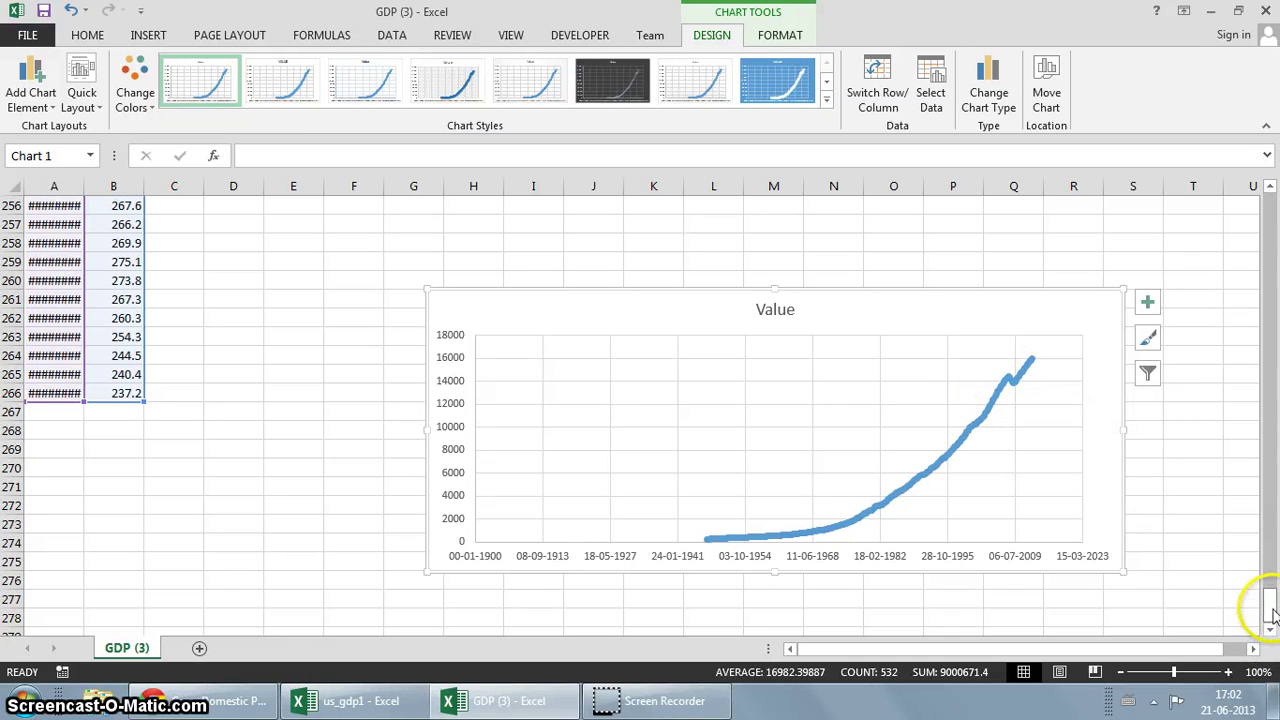
mouse_move(1270, 612)
mouse_down()
mouse_move(1270, 543)
mouse_move(1266, 597)
mouse_up()
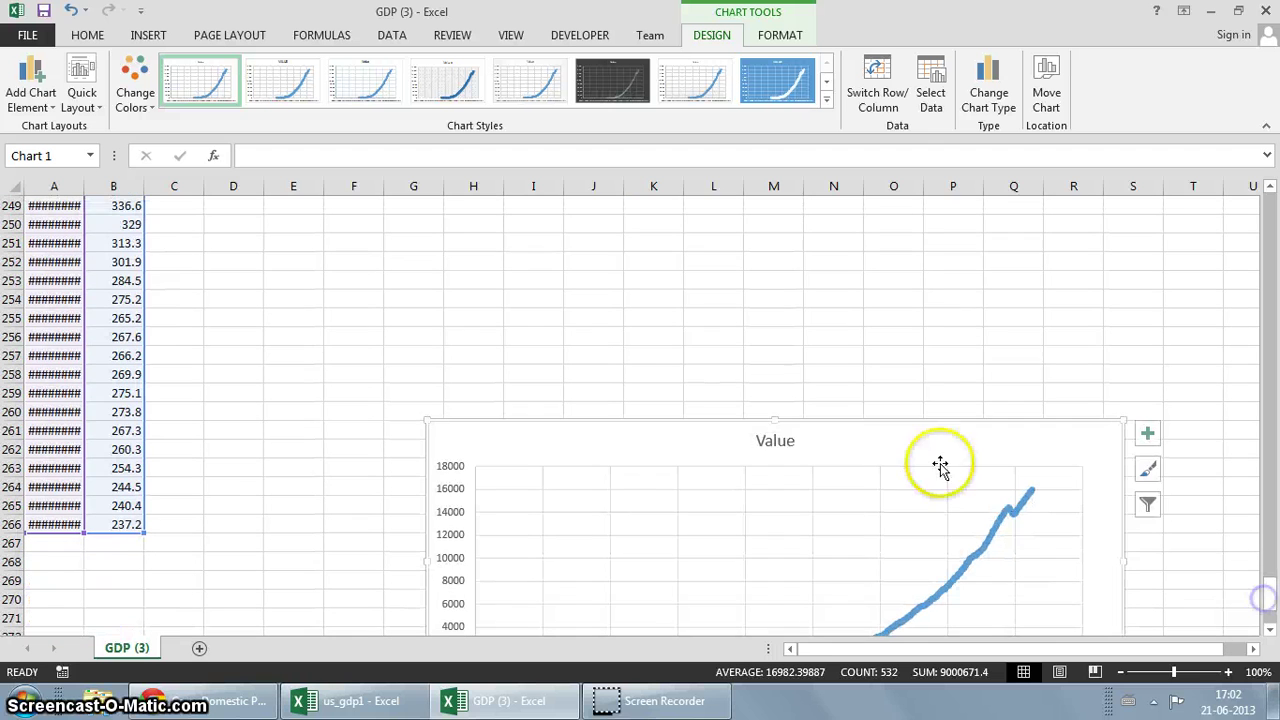
Stretch the chart's plot area up to the chart's top edge.
click(914, 490)
click(924, 464)
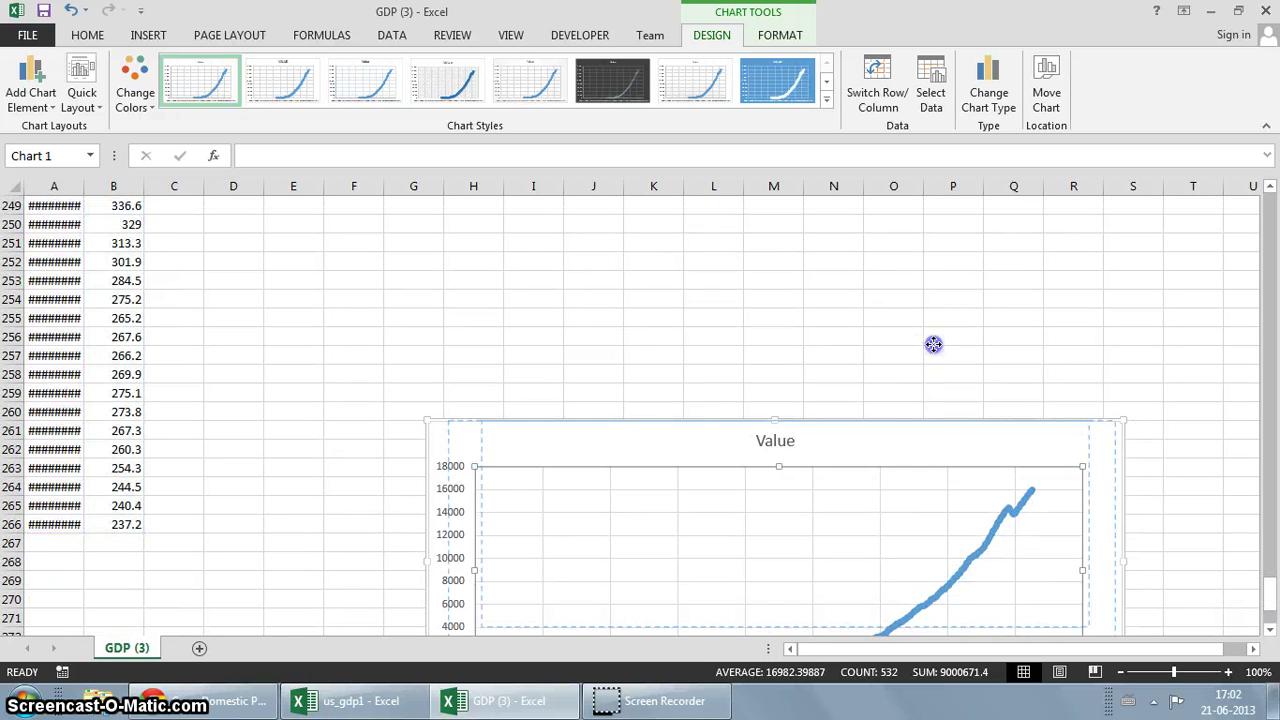
drag(918, 282, 887, 330)
click(866, 477)
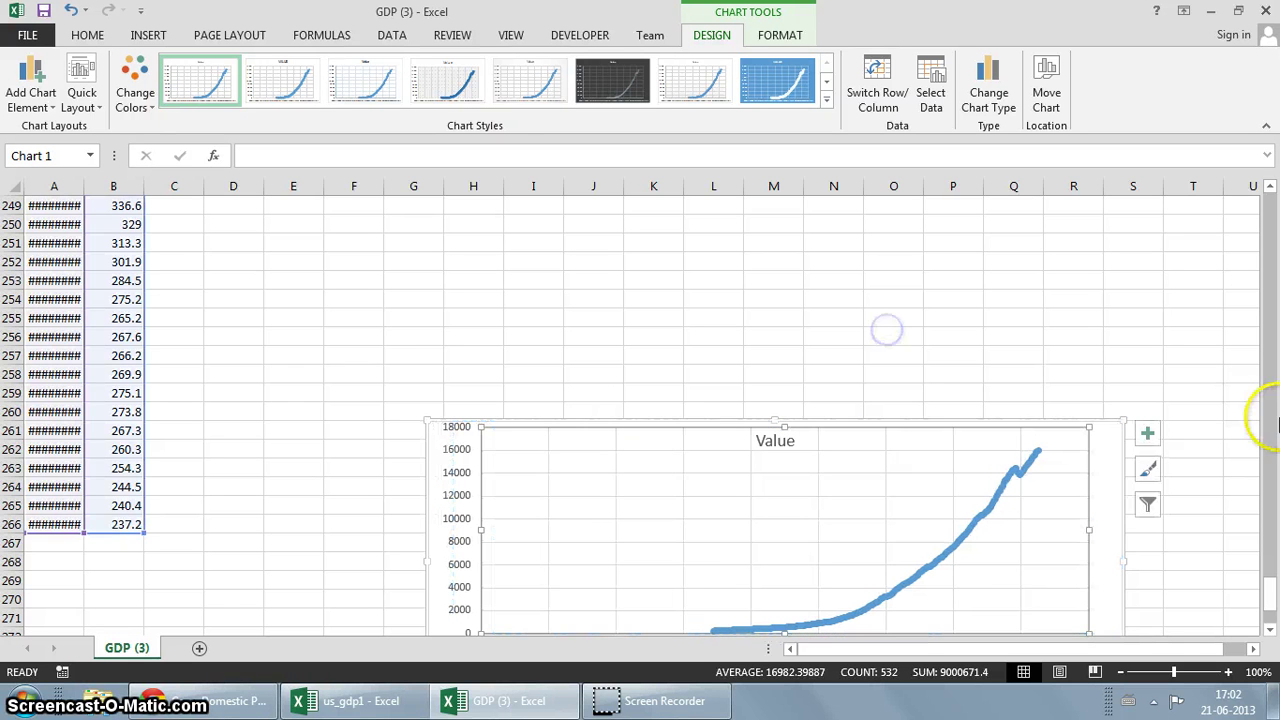
drag(1268, 595, 1270, 614)
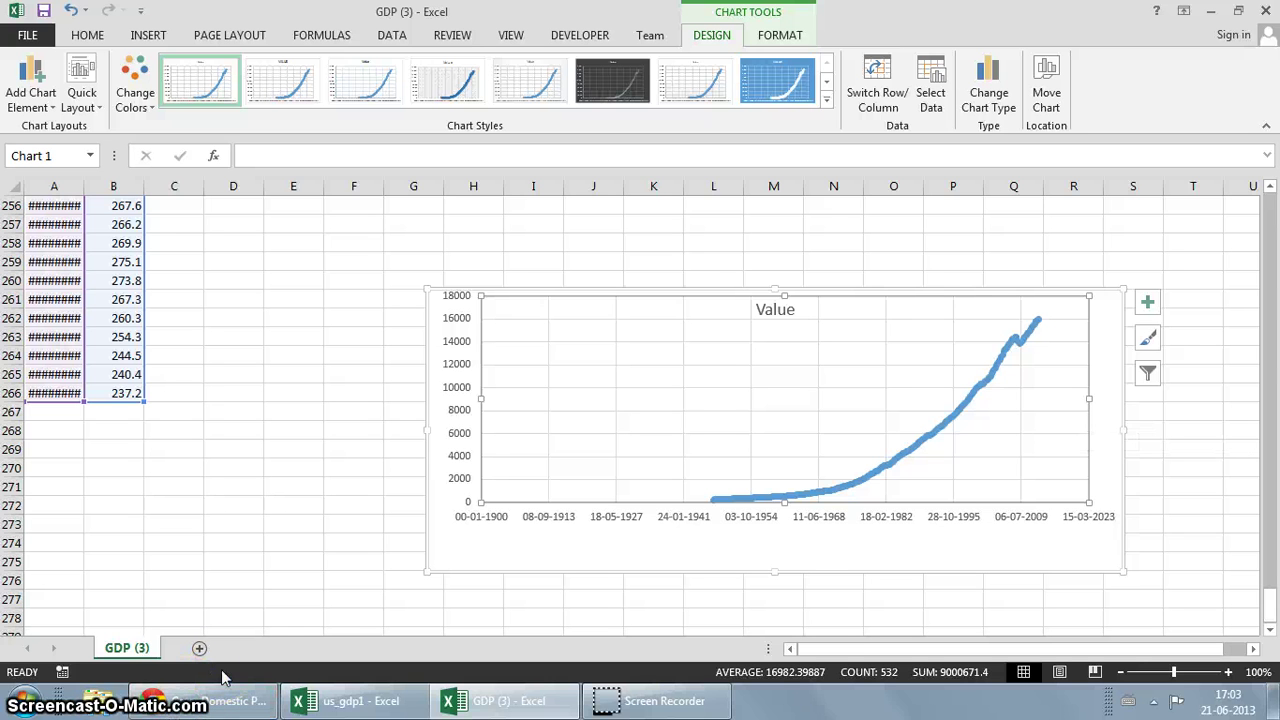
Return to Chrome and go back from the GDP tab to the US Economic Indicators page.
click(205, 700)
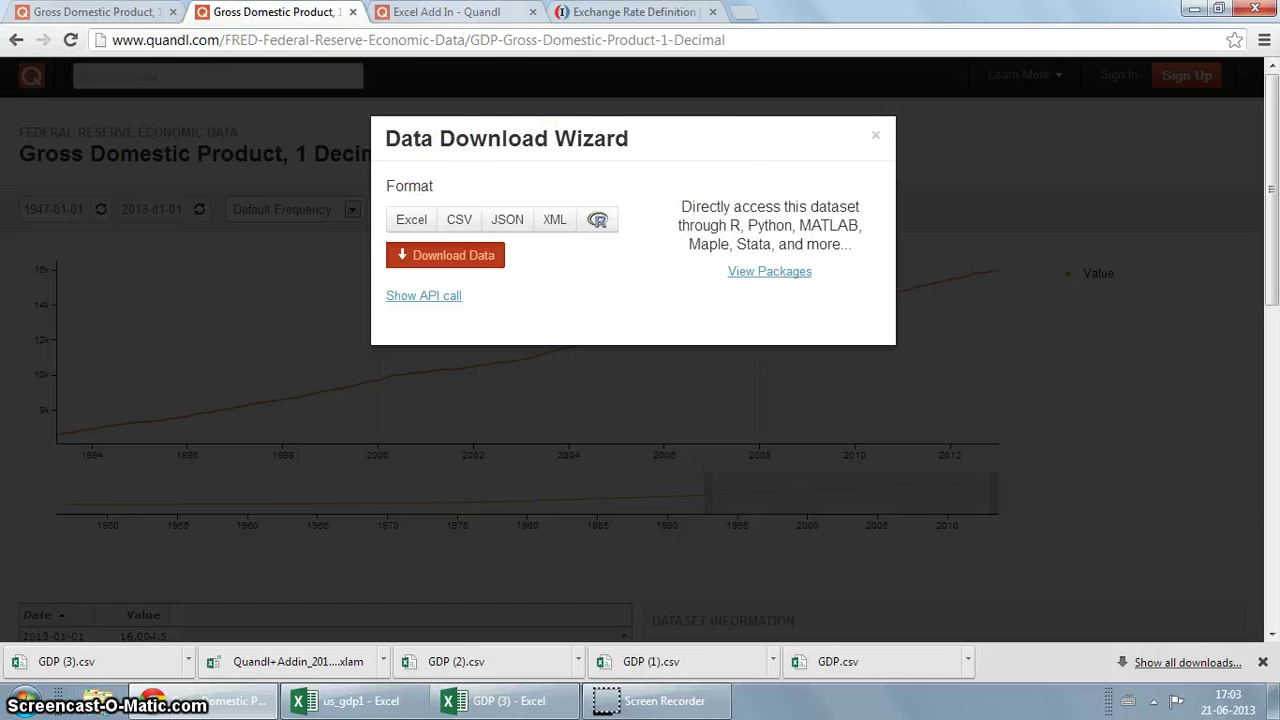
click(447, 12)
key(ctrl+1)
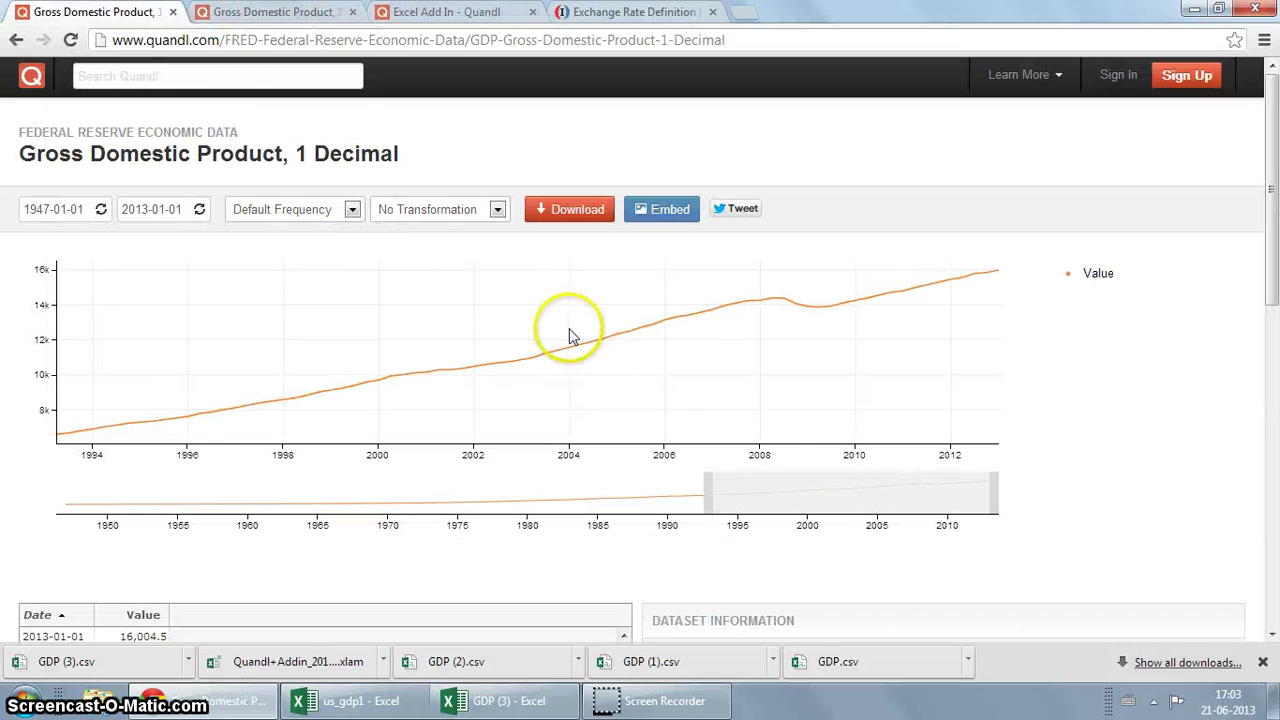
key(ctrl+2)
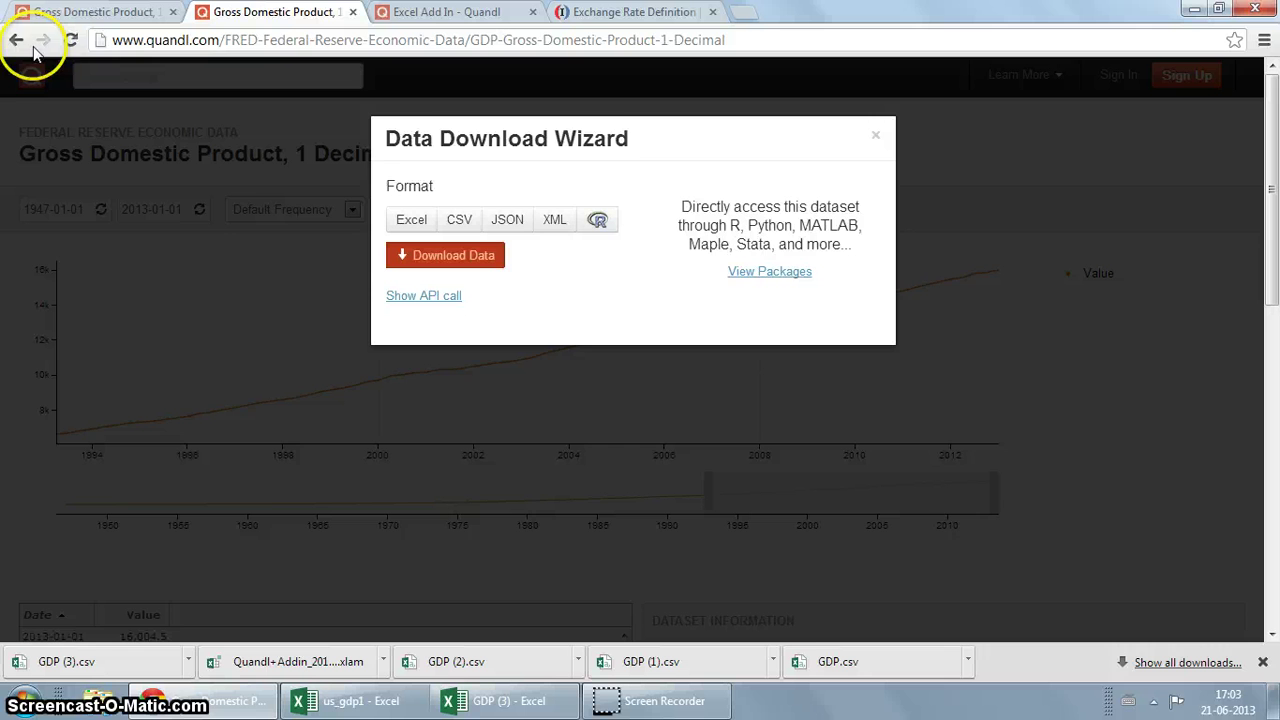
click(16, 40)
Scroll to the Labor indicators, glance at the Excel Add In tab, then go to Quandl's home page.
scroll(645, 262, down, 3)
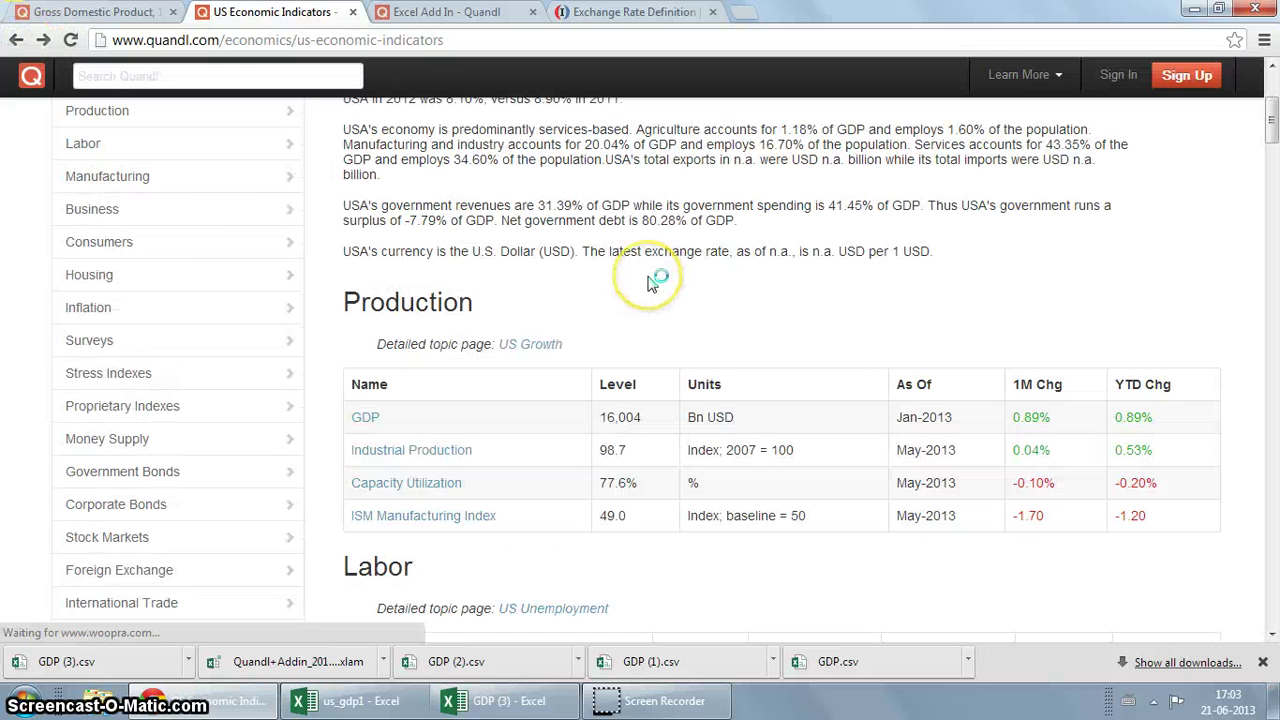
drag(1272, 122, 1273, 163)
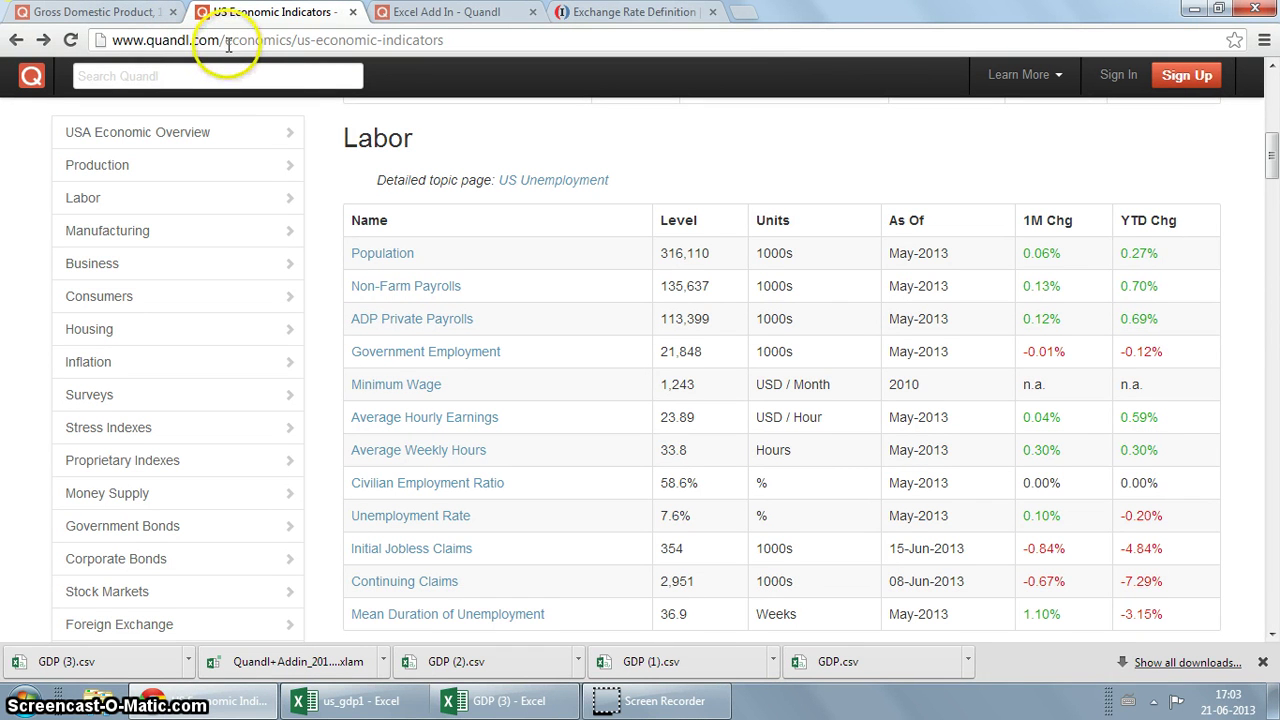
drag(140, 44, 86, 40)
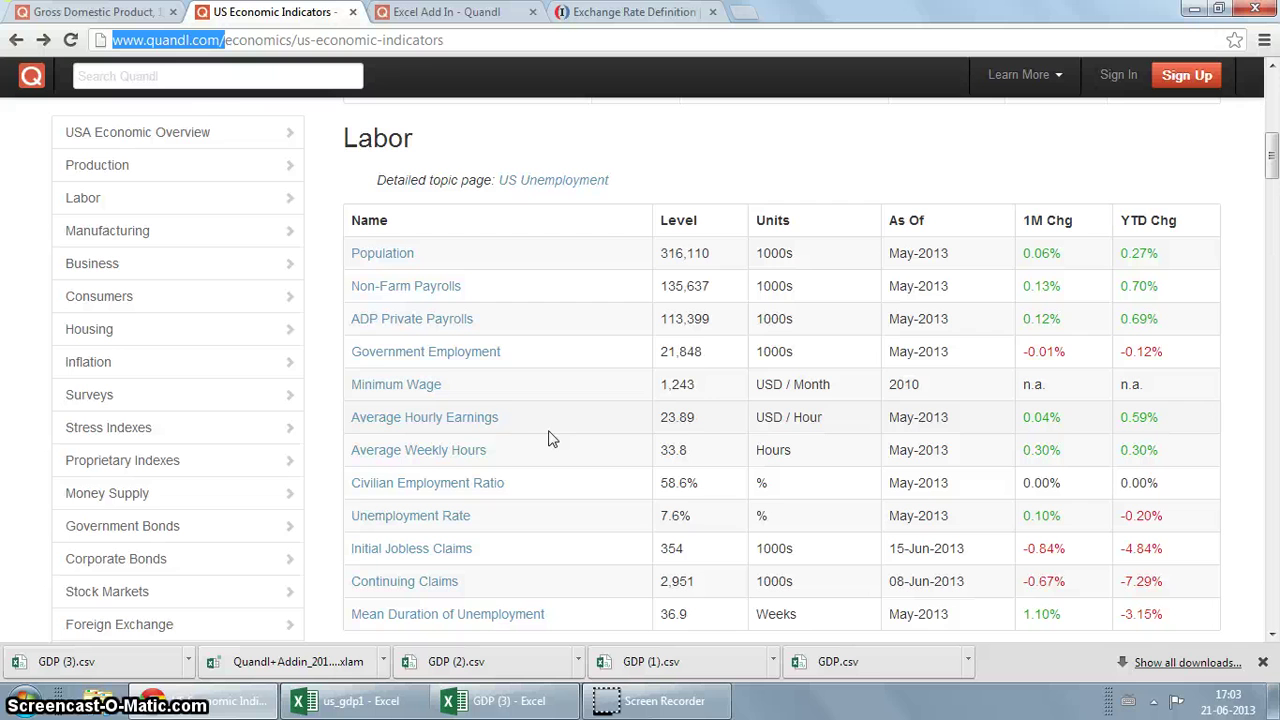
click(448, 12)
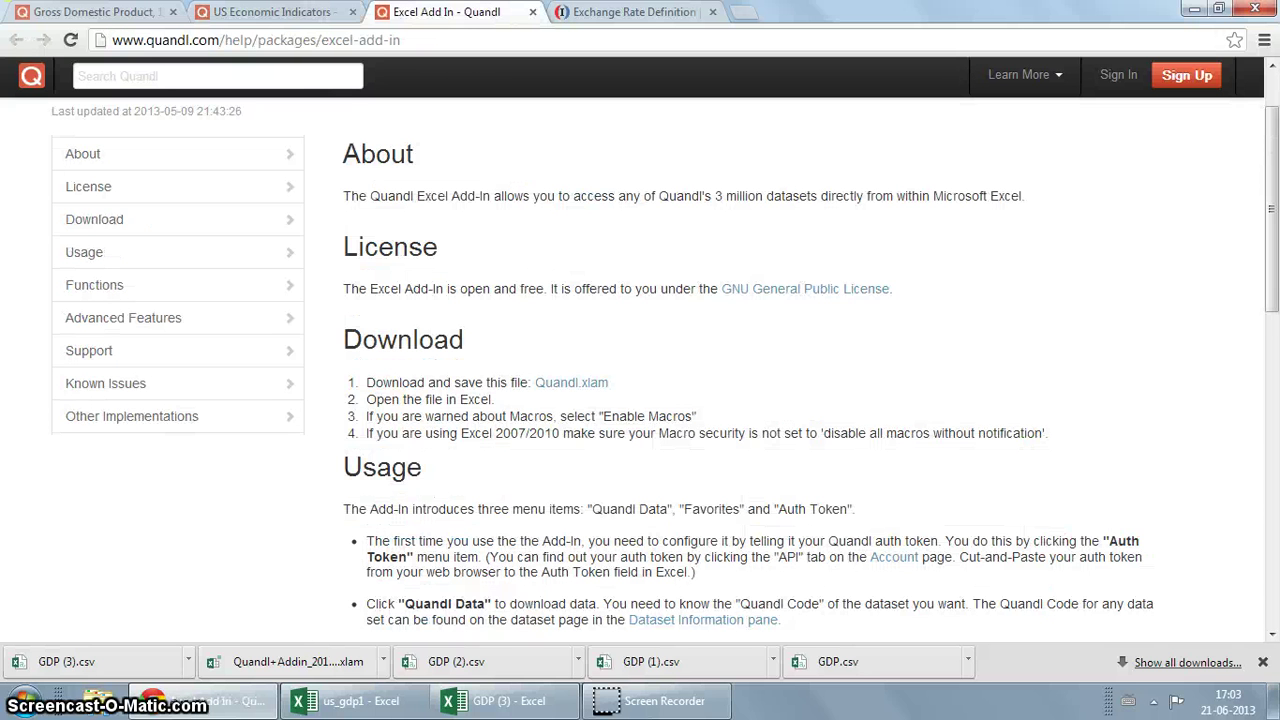
click(255, 12)
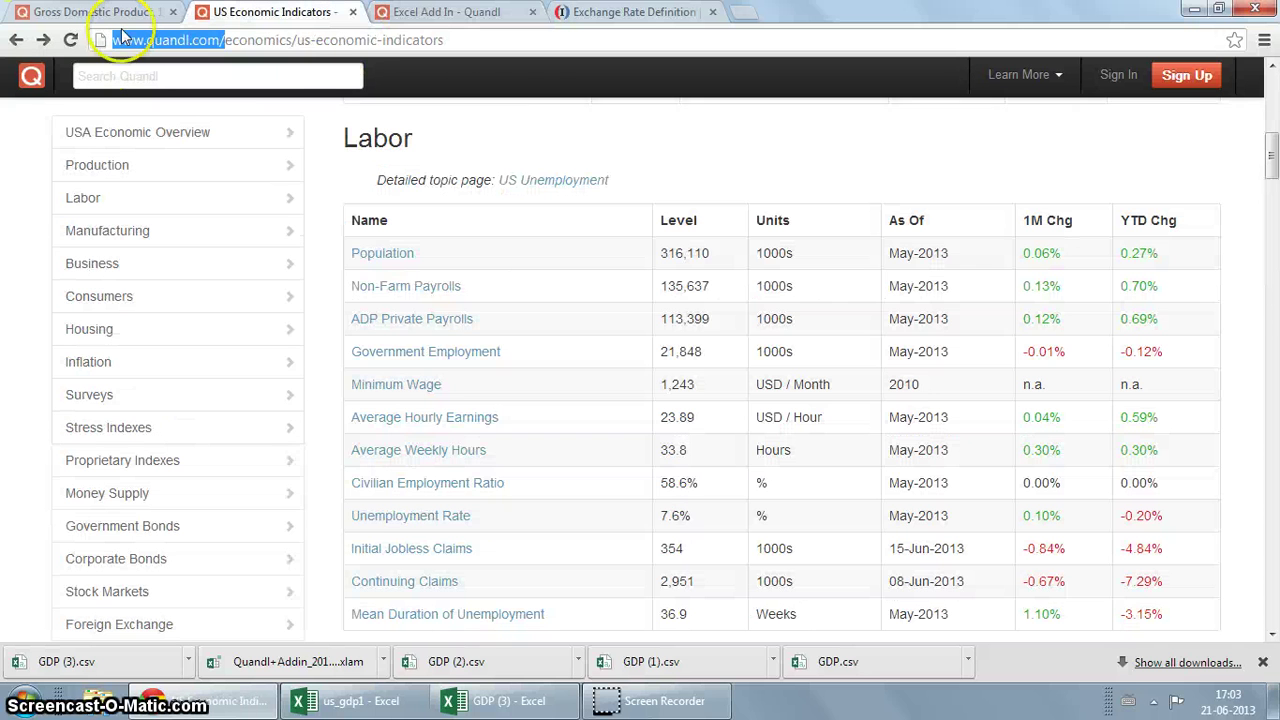
click(30, 72)
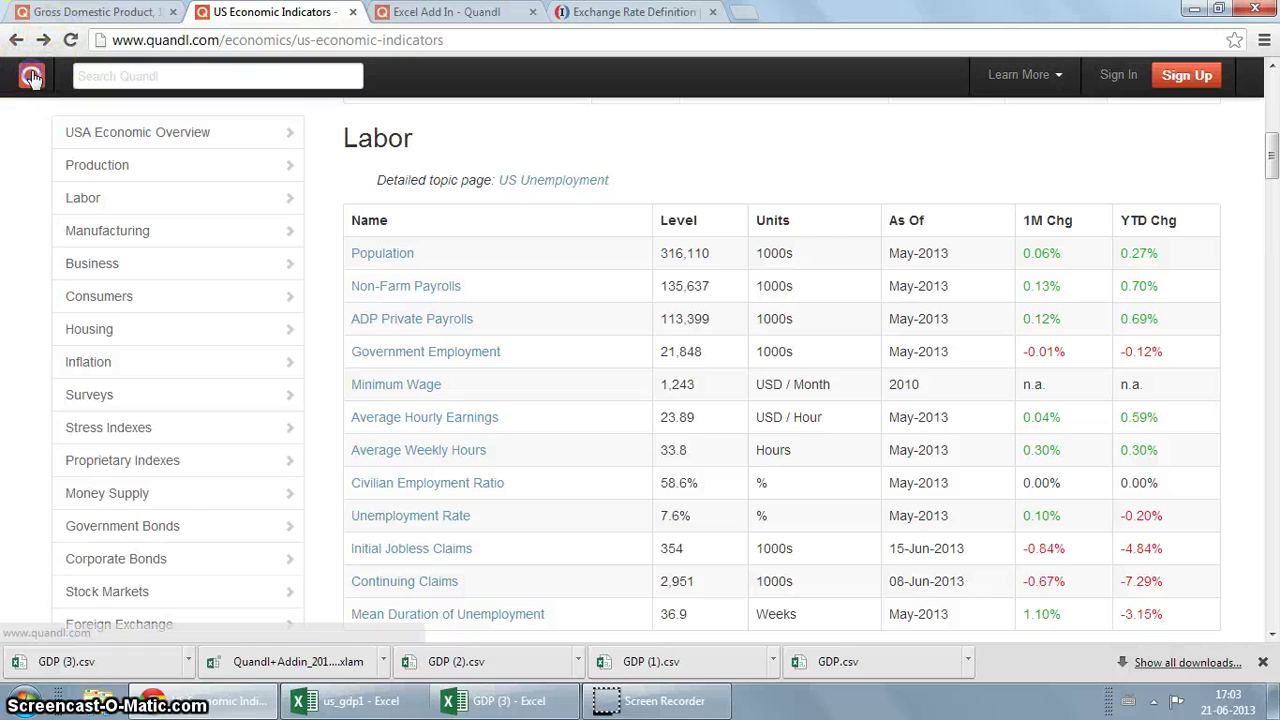